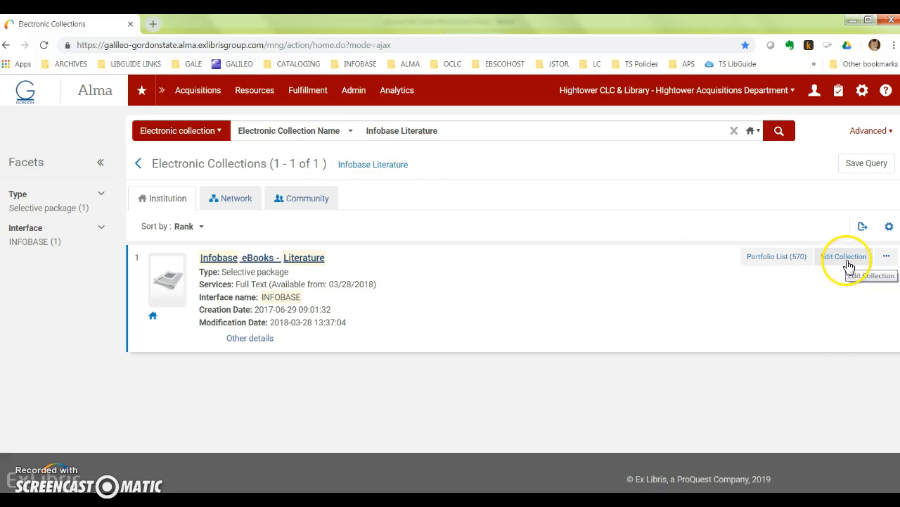
# Step: Examine the proxy prefix and target address in the static URL of the Edgar Allan Poe portfolio in Infobase eBooks - Literature
pyautogui.click(789, 262)
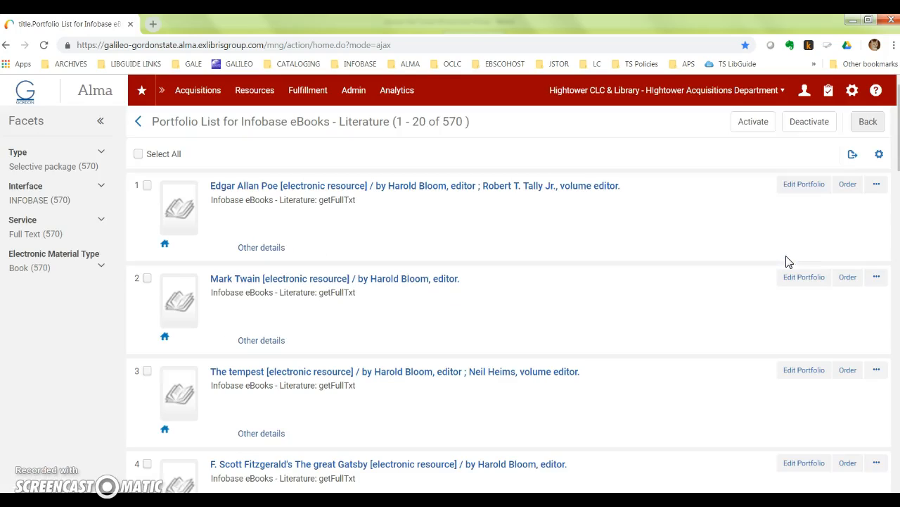
pyautogui.click(804, 184)
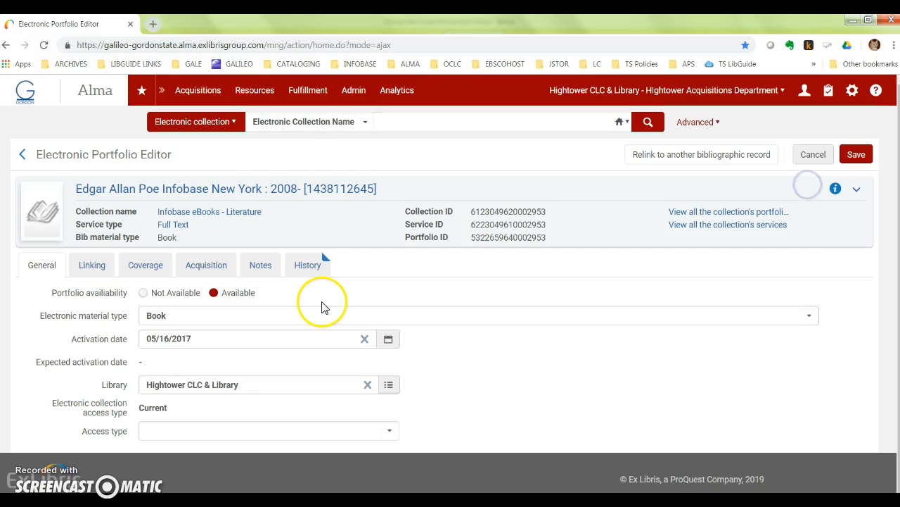
pyautogui.click(91, 264)
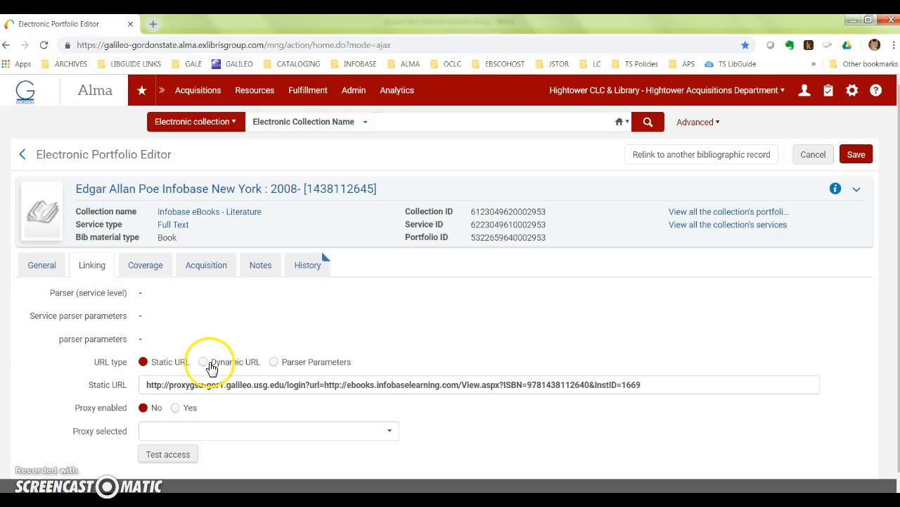
pyautogui.click(151, 384)
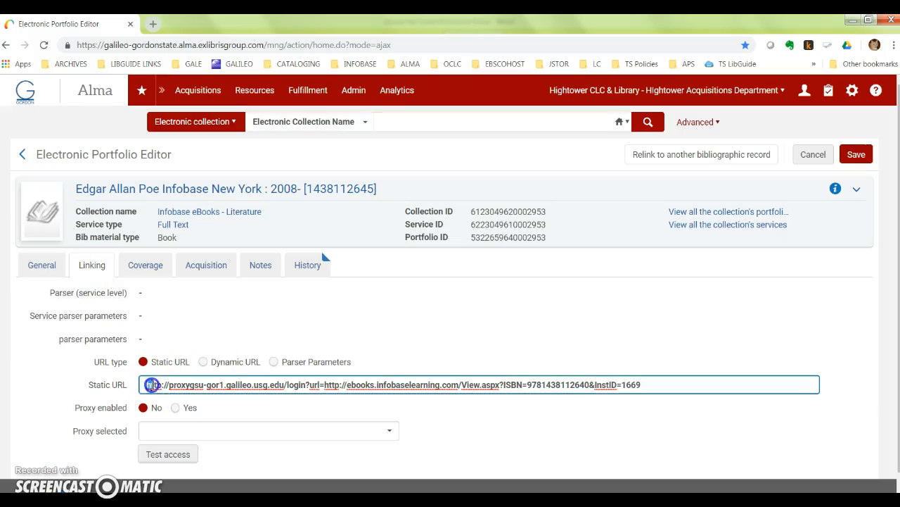
pyautogui.moveTo(199, 384); pyautogui.dragTo(253, 384)
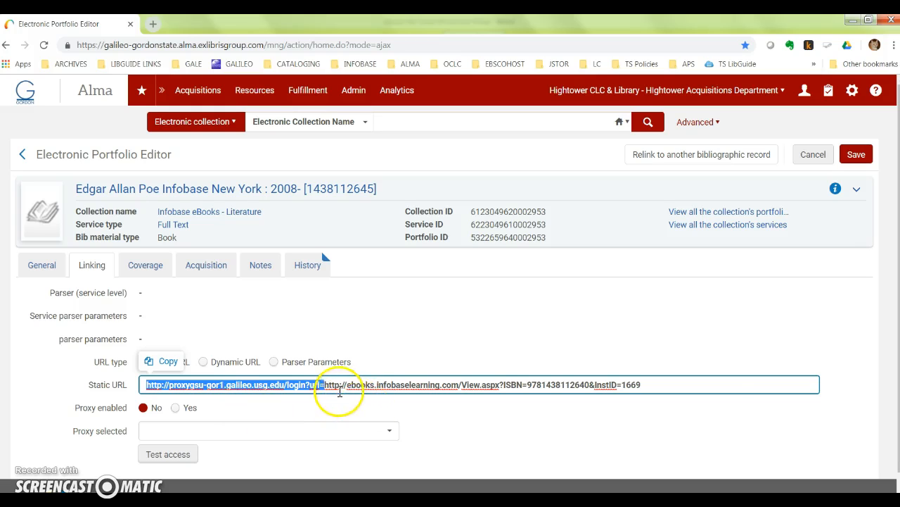
pyautogui.click(326, 385)
pyautogui.moveTo(325, 385); pyautogui.dragTo(648, 386)
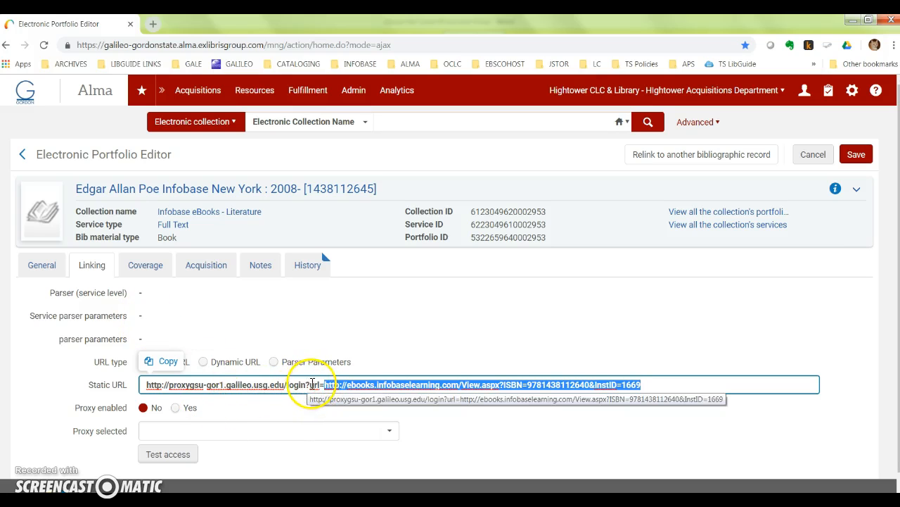
pyautogui.moveTo(325, 387); pyautogui.dragTo(642, 386)
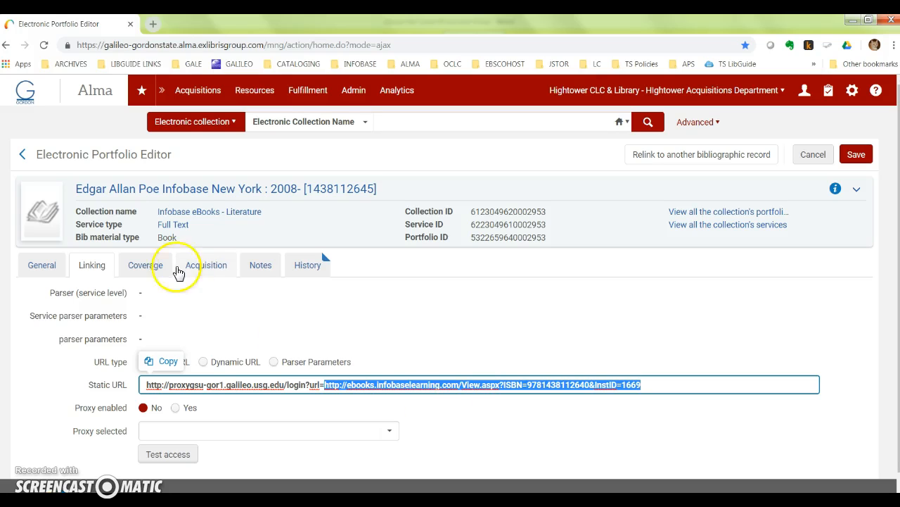
pyautogui.click(24, 155)
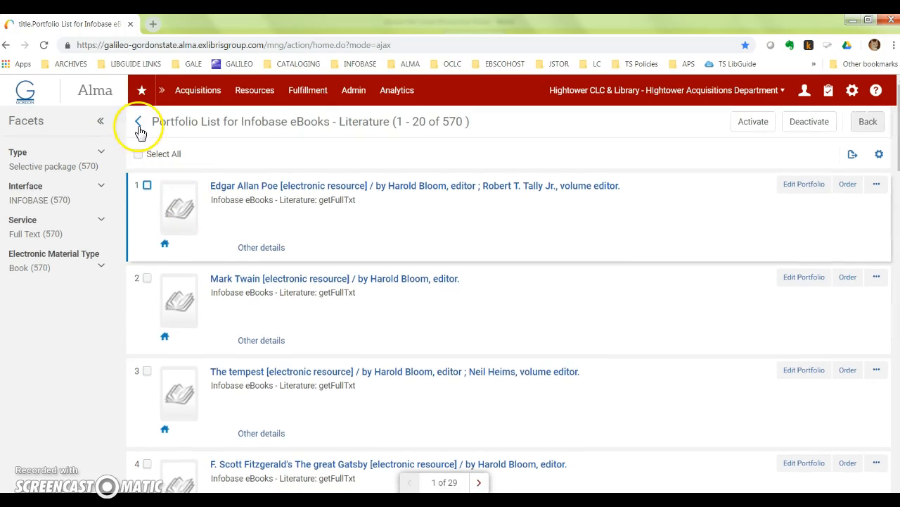
# Step: Review the proxy settings and available proxy choices of the Infobase eBooks - Literature collection, leaving them as they are
pyautogui.click(138, 121)
pyautogui.click(843, 256)
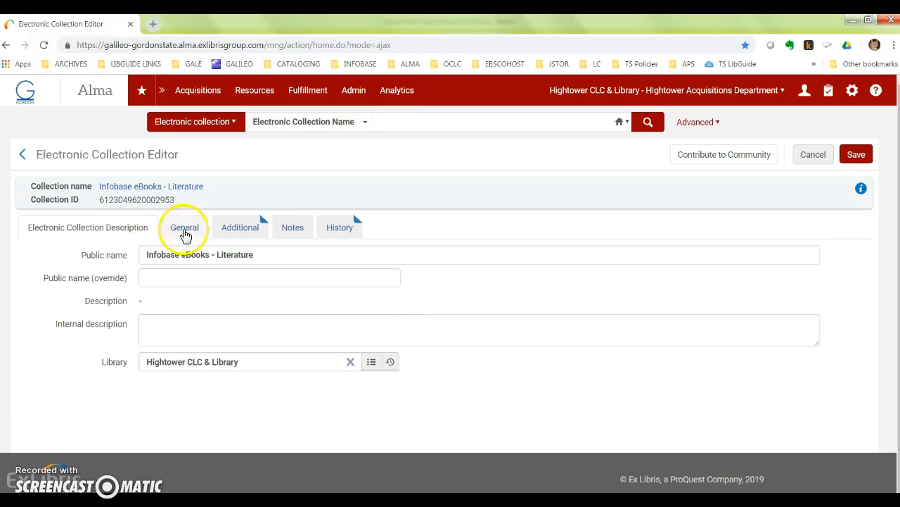
pyautogui.click(241, 228)
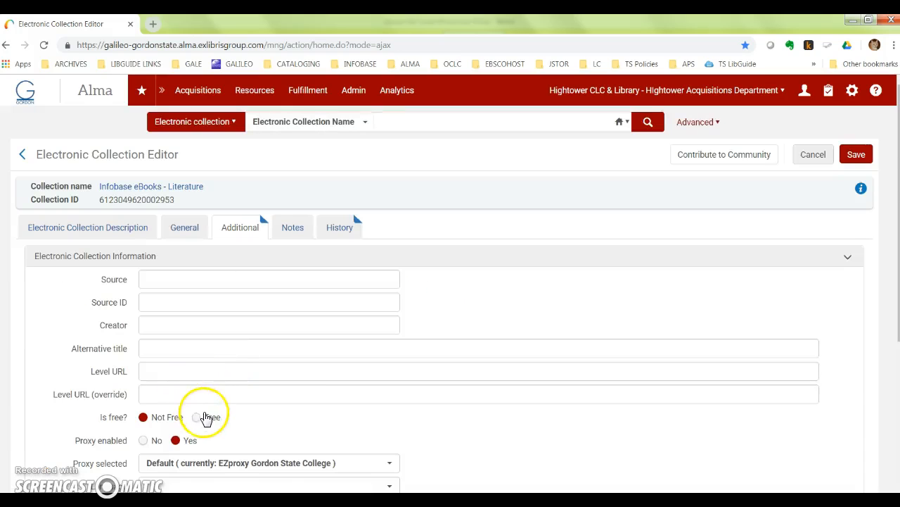
pyautogui.scroll(-3, 201, 408)
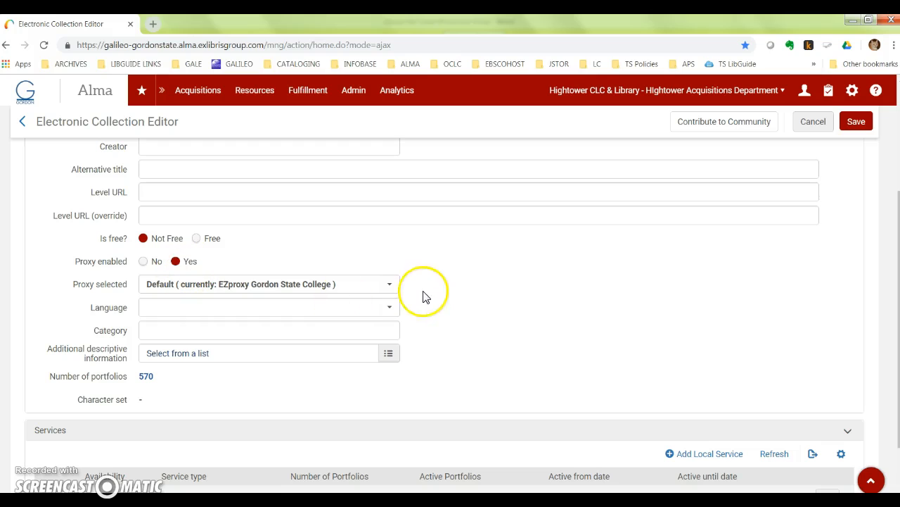
pyautogui.click(389, 285)
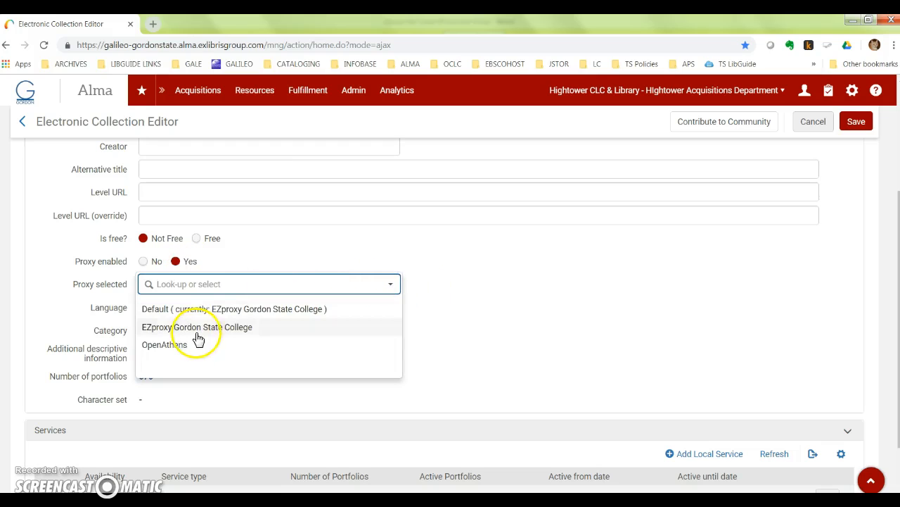
pyautogui.click(505, 298)
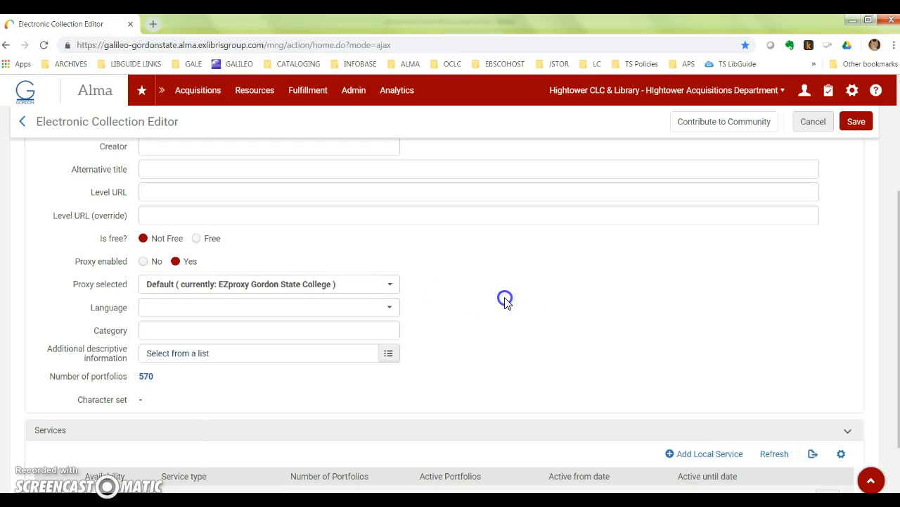
pyautogui.scroll(3, 563, 262)
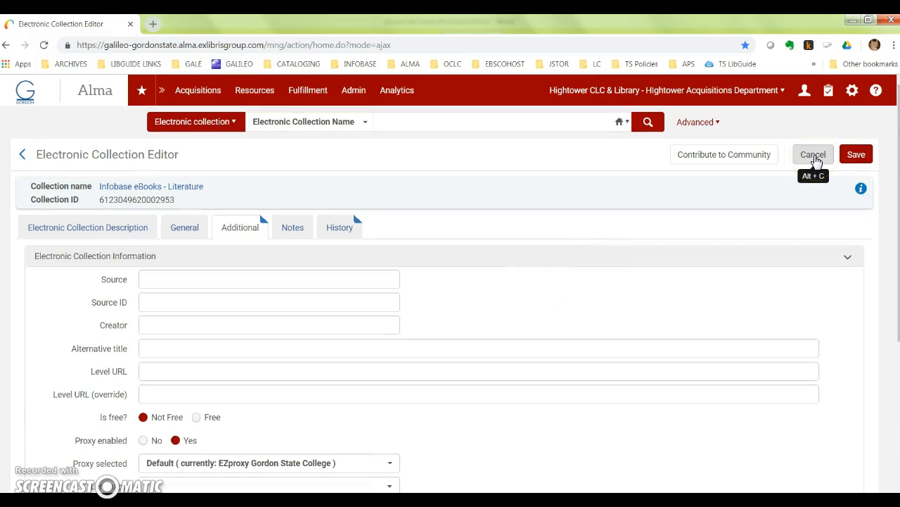
pyautogui.click(222, 227)
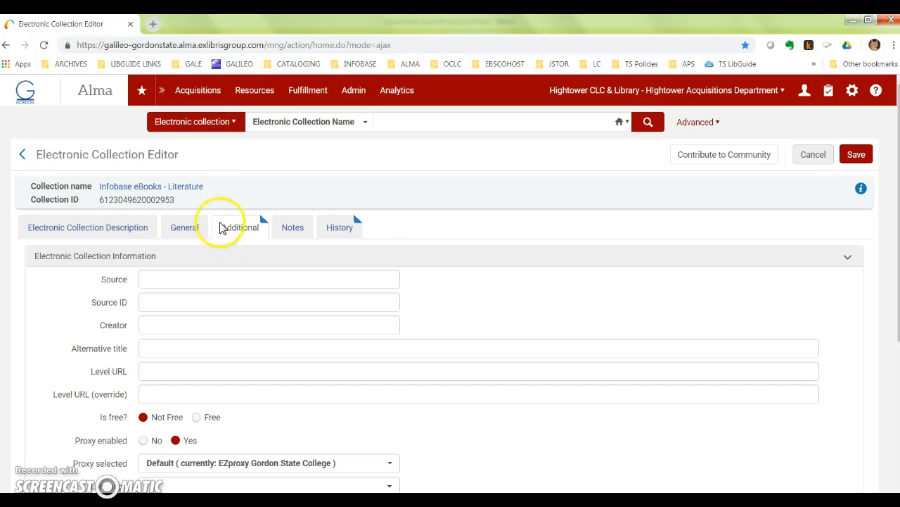
pyautogui.click(18, 155)
# Step: Run an extended export of the Infobase eBooks - Literature portfolio list
pyautogui.click(781, 255)
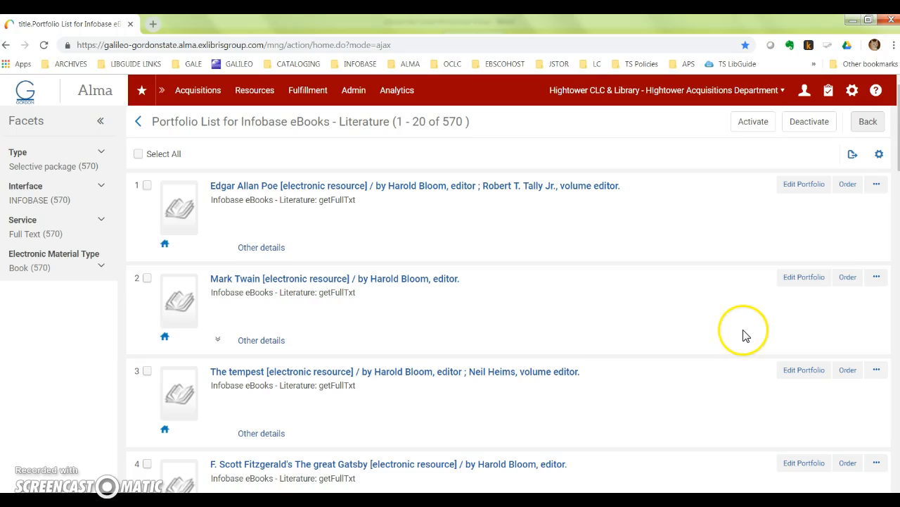
pyautogui.click(853, 156)
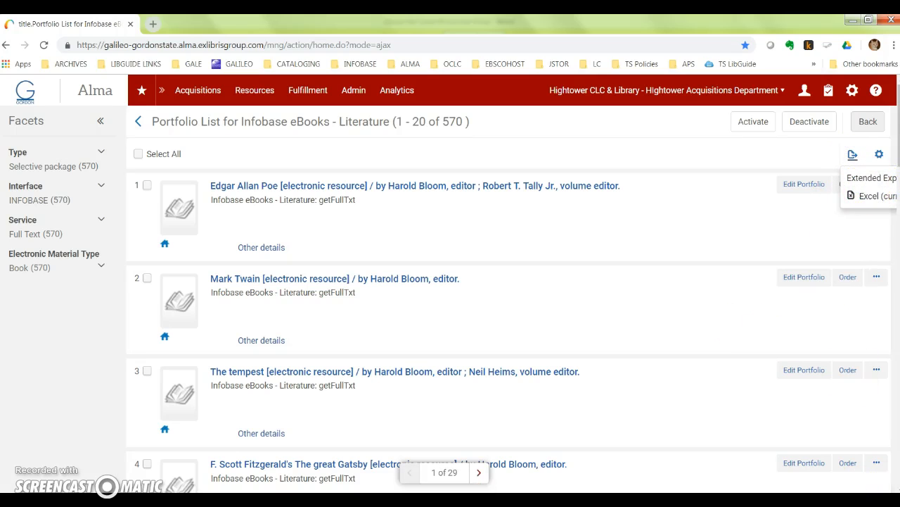
pyautogui.click(865, 178)
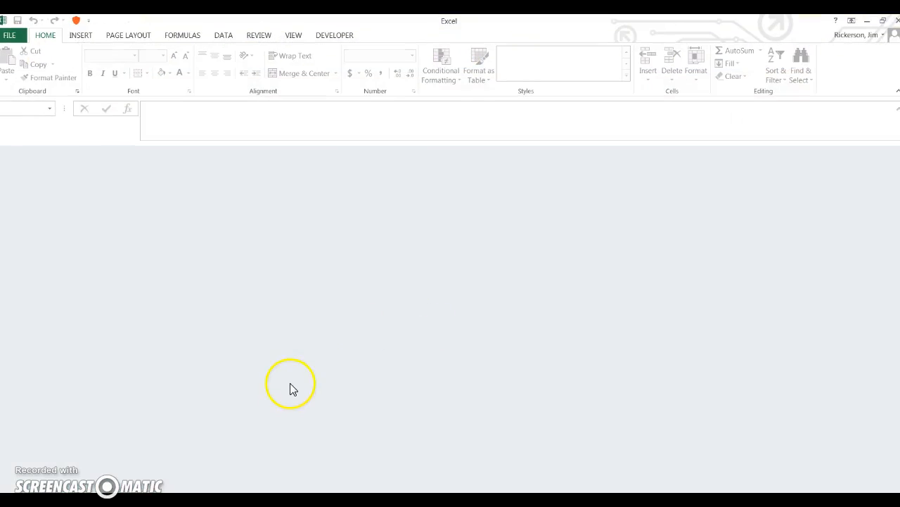
# Step: Open the downloaded Infobase+eBooks+-+Literature_portfolios (1) file in Excel and enable editing
pyautogui.moveTo(200, 26); pyautogui.dragTo(237, 64)
pyautogui.click(238, 66)
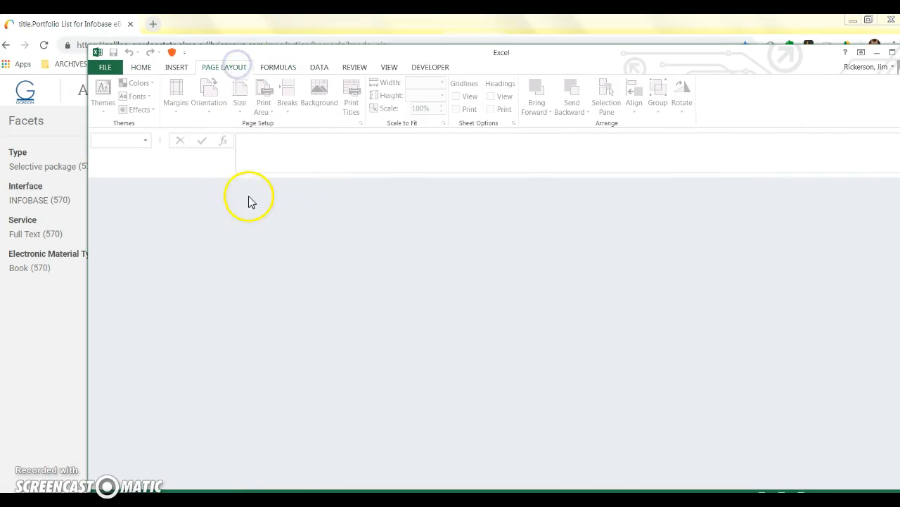
pyautogui.click(105, 67)
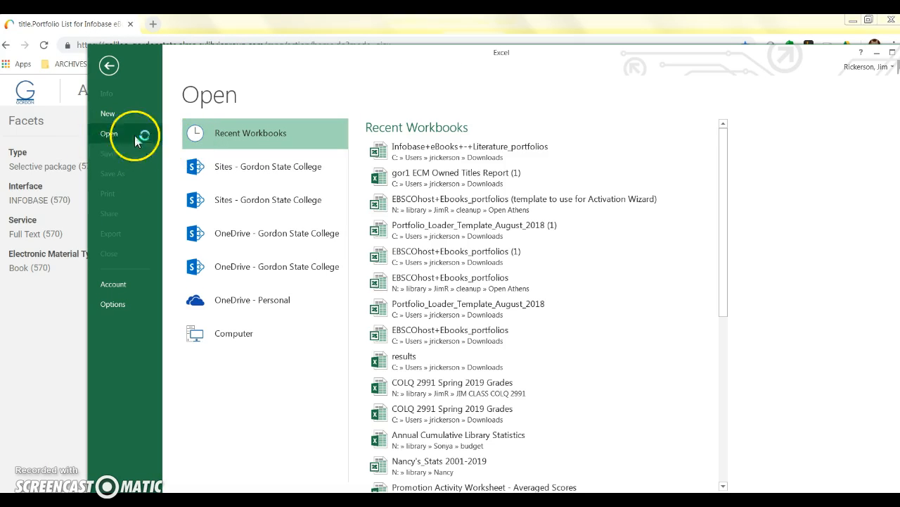
pyautogui.click(238, 335)
pyautogui.click(393, 361)
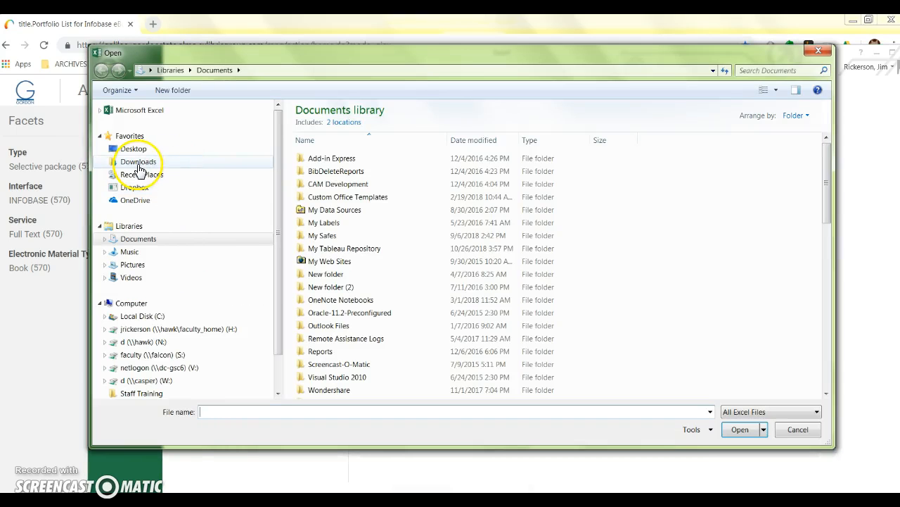
pyautogui.click(141, 162)
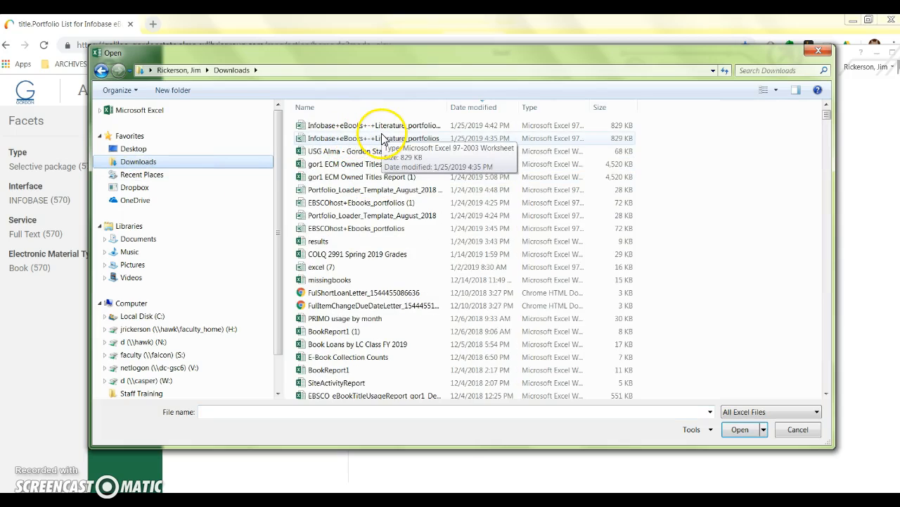
pyautogui.click(418, 128)
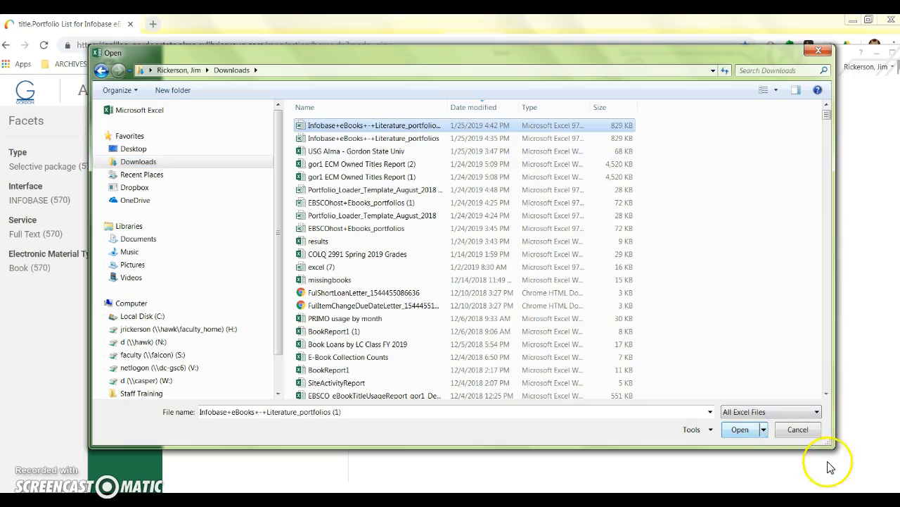
pyautogui.click(741, 429)
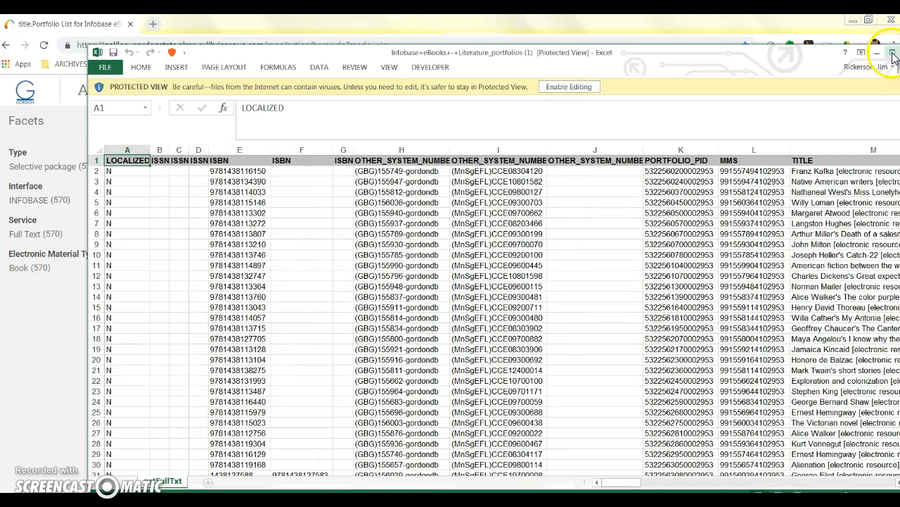
pyautogui.click(892, 52)
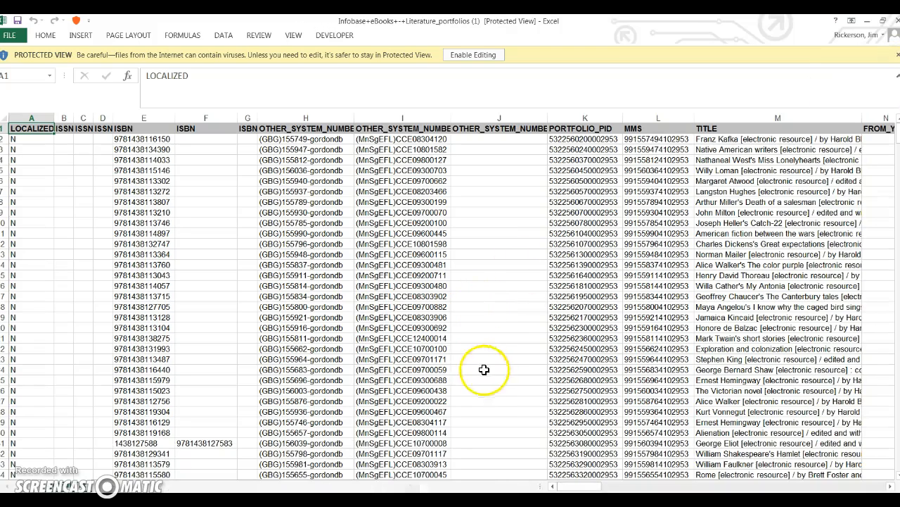
pyautogui.click(486, 56)
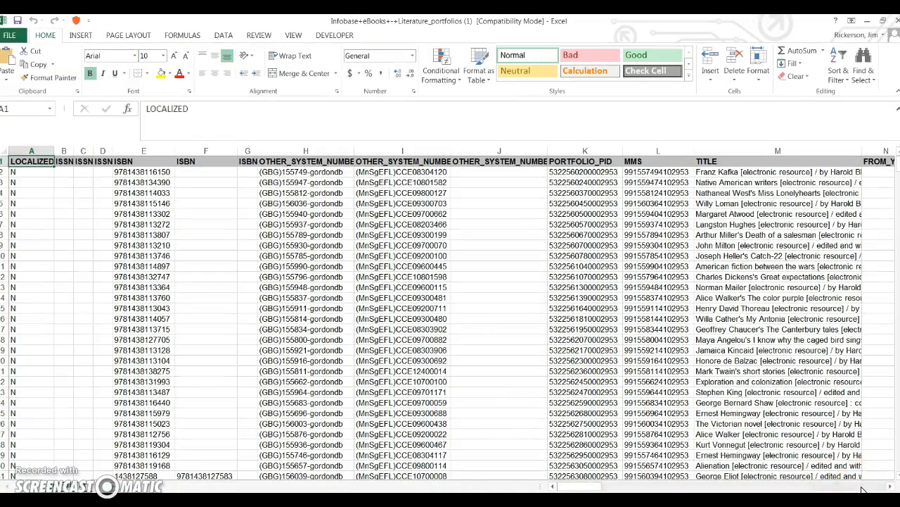
pyautogui.click(862, 486)
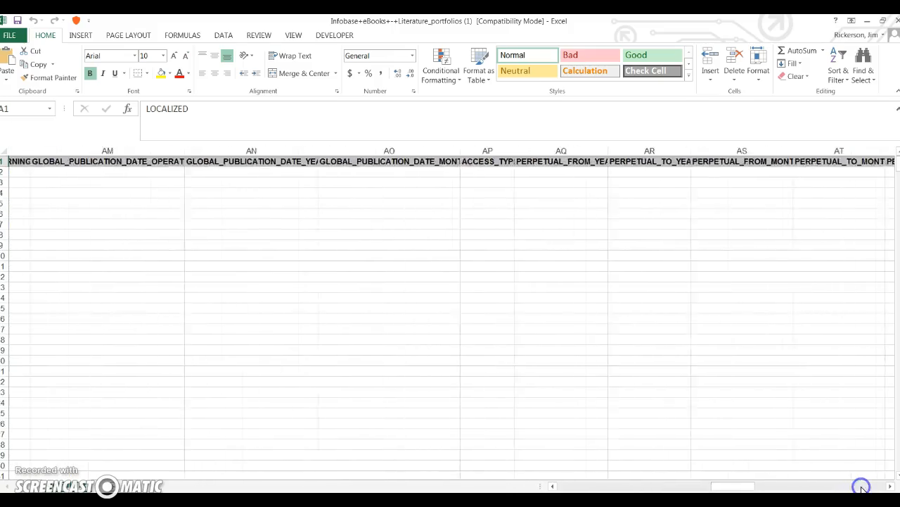
pyautogui.click(862, 486)
pyautogui.click(862, 486)
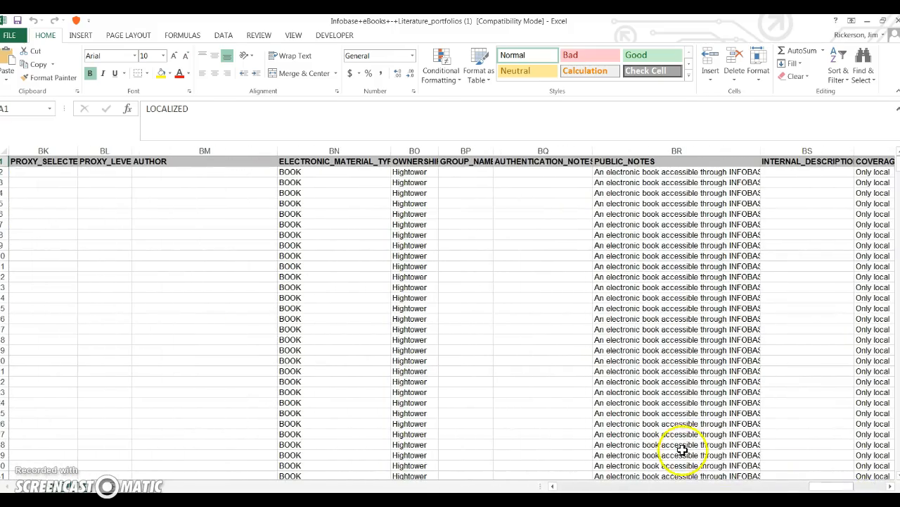
pyautogui.moveTo(809, 487)
pyautogui.mouseDown()
pyautogui.moveTo(776, 484)
pyautogui.moveTo(796, 485)
pyautogui.mouseUp()
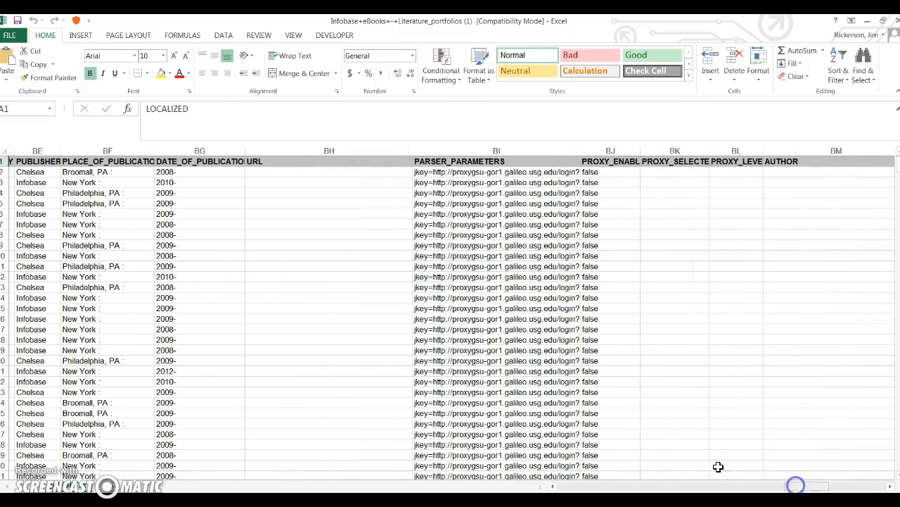
pyautogui.click(476, 235)
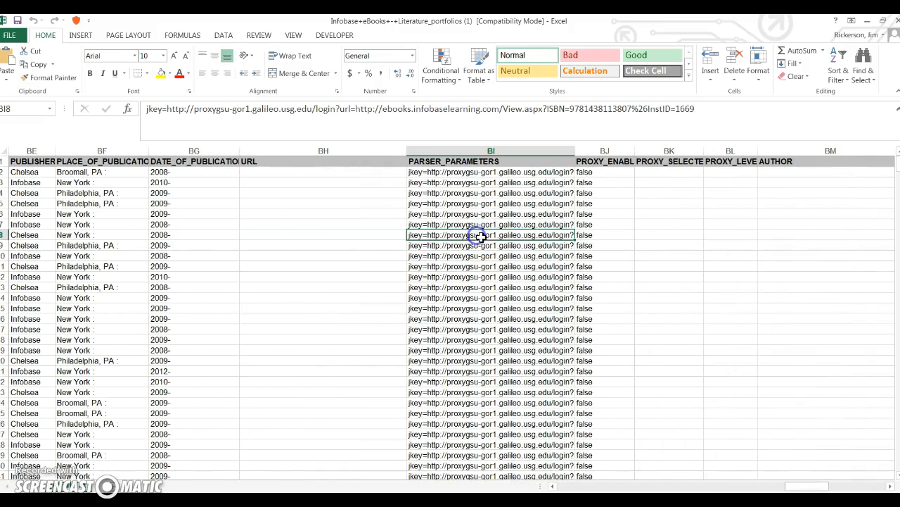
pyautogui.click(434, 173)
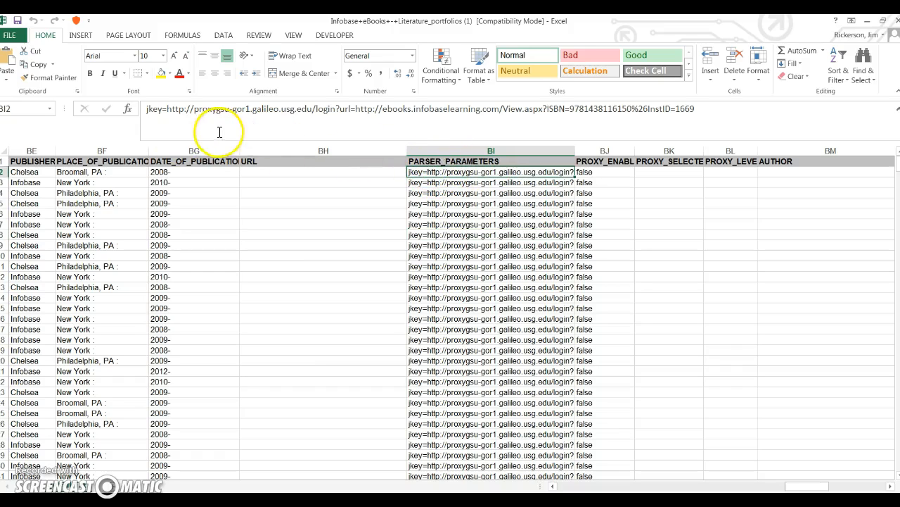
pyautogui.click(167, 109)
pyautogui.moveTo(238, 111); pyautogui.dragTo(297, 111)
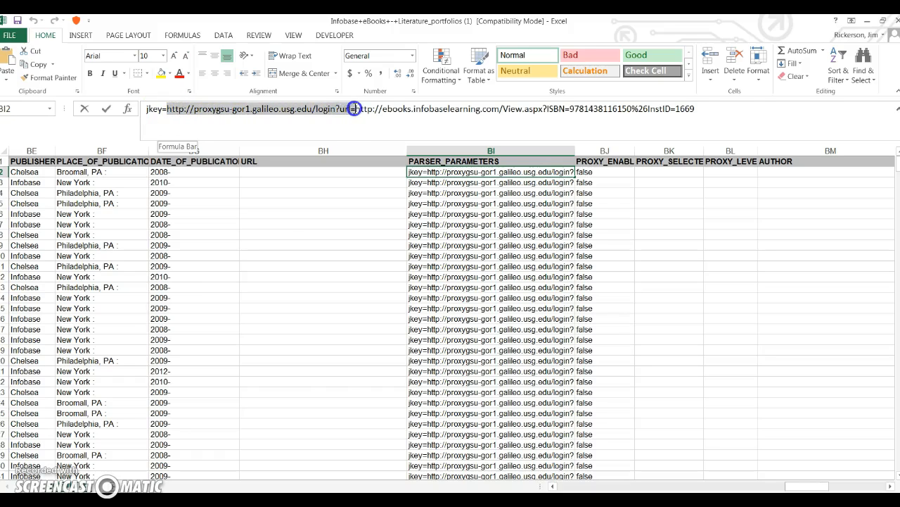
pyautogui.moveTo(353, 109); pyautogui.dragTo(356, 109)
pyautogui.hotkey('ctrl', 'c')
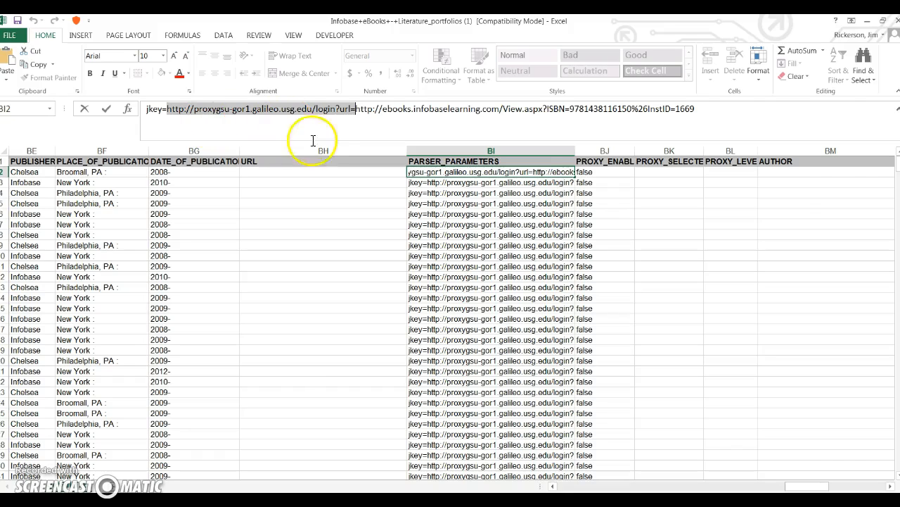
pyautogui.click(488, 155)
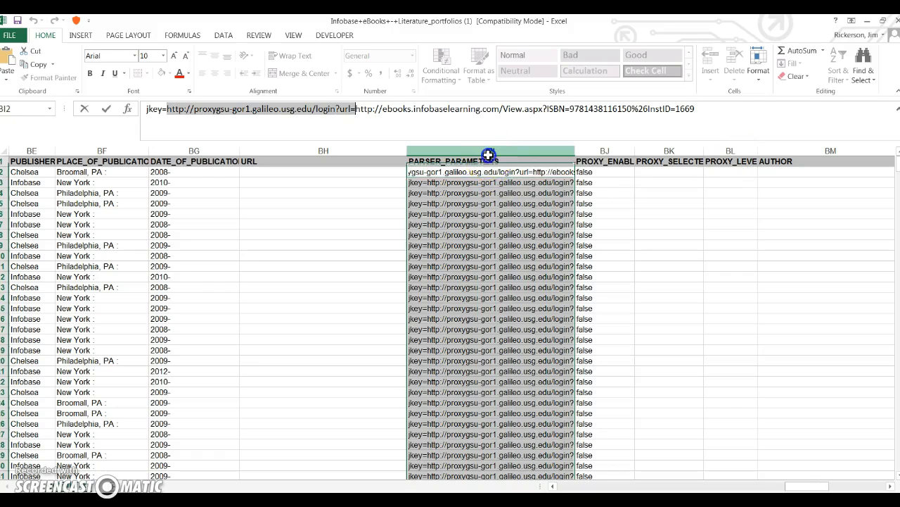
pyautogui.click(864, 77)
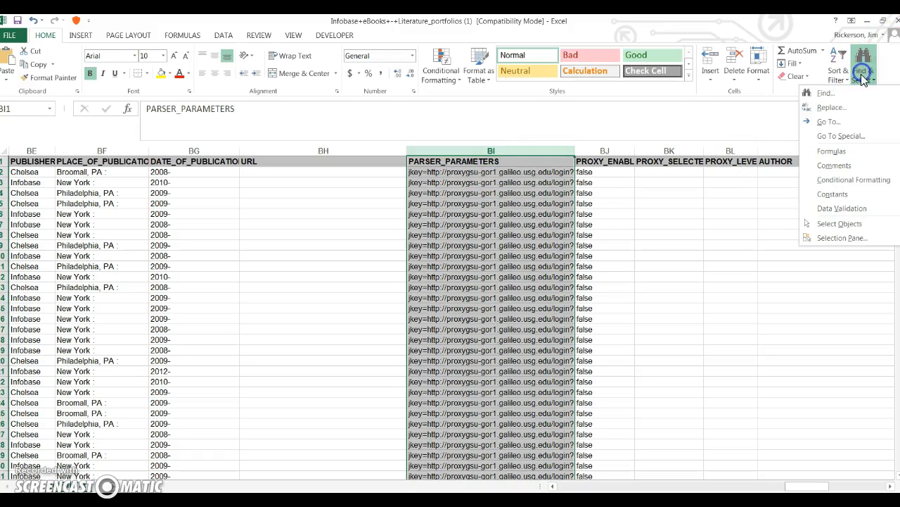
pyautogui.click(827, 107)
pyautogui.click(280, 241)
pyautogui.hotkey('ctrl', 'v')
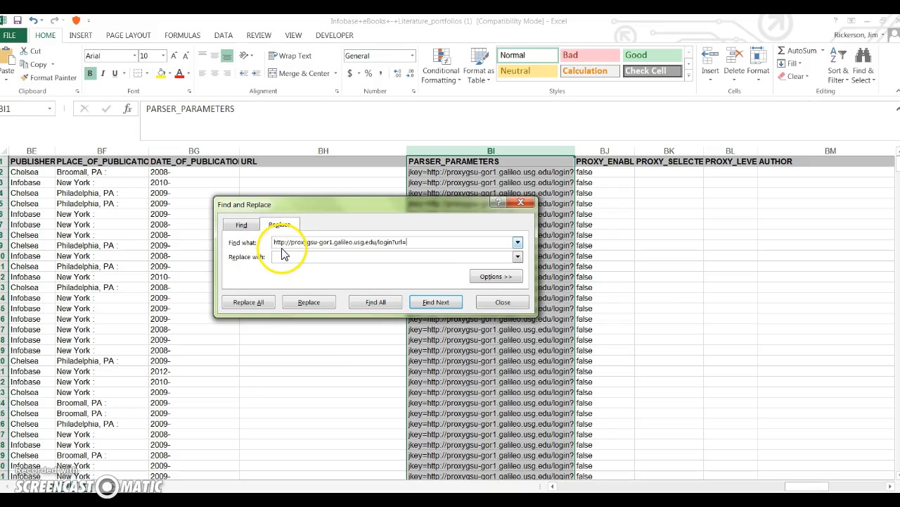
pyautogui.click(310, 257)
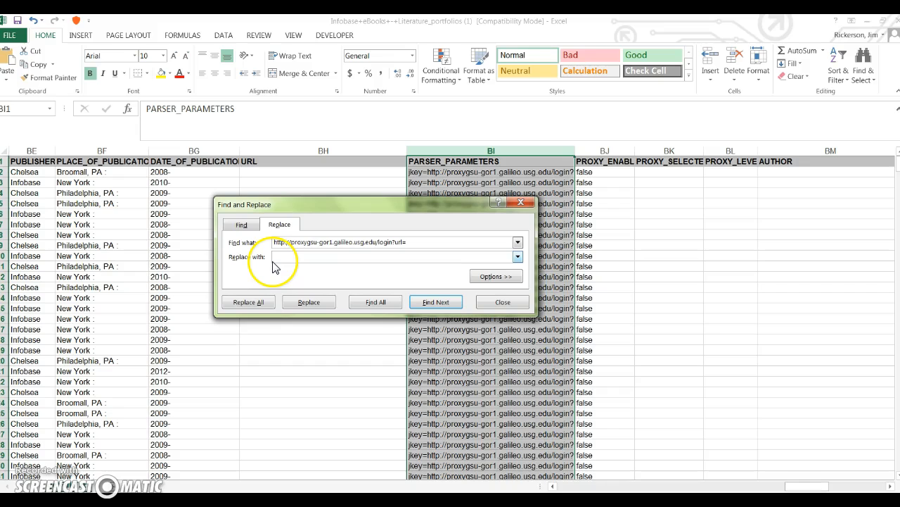
pyautogui.click(248, 304)
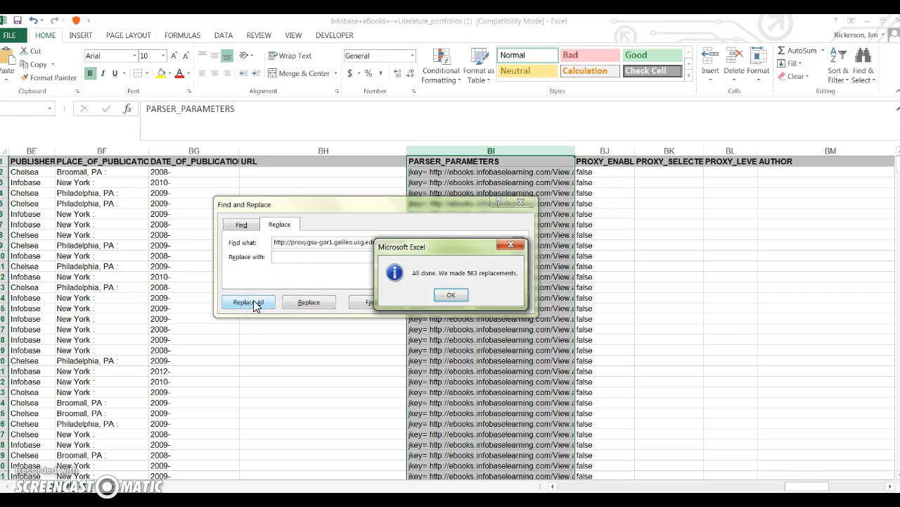
pyautogui.click(450, 295)
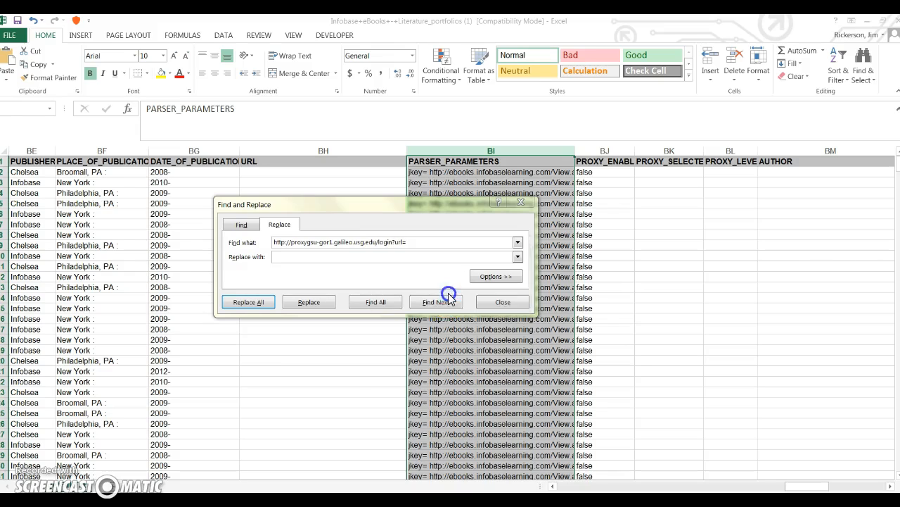
pyautogui.click(506, 301)
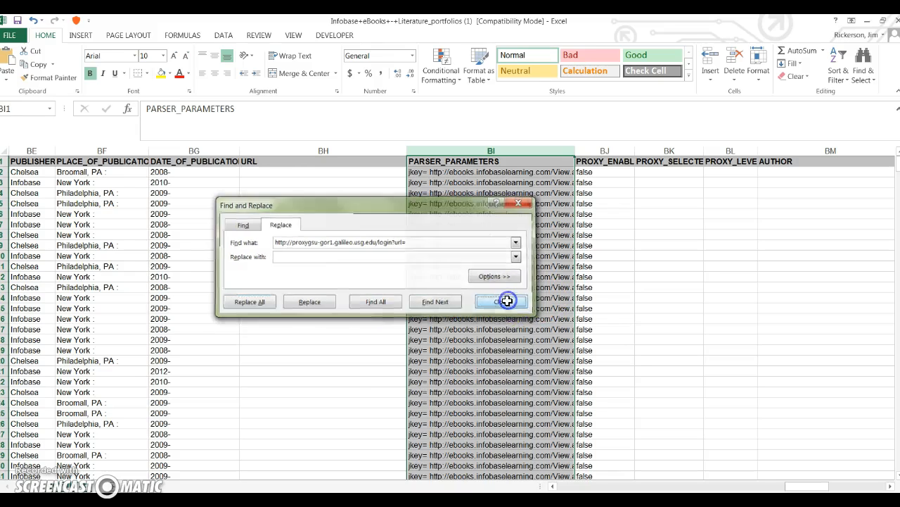
pyautogui.click(442, 172)
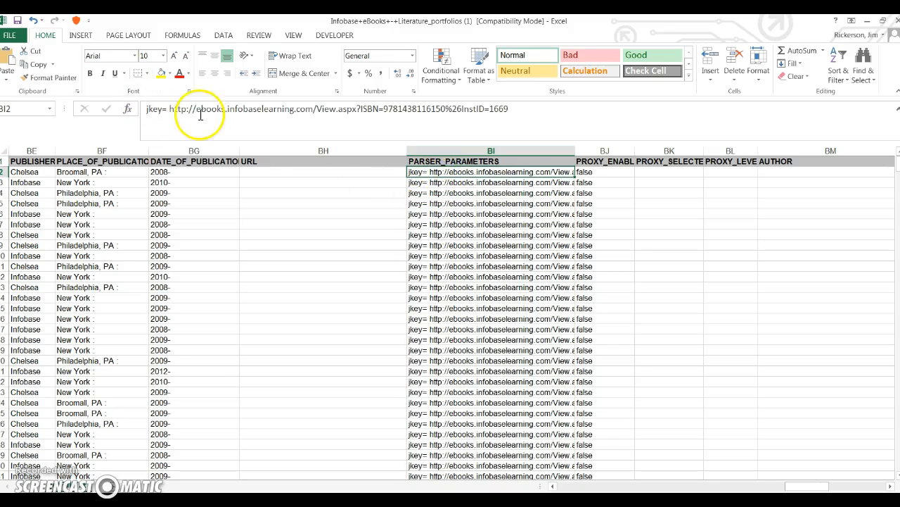
# Step: Save the edited workbook as Infobase+eBooks+-+Literature_portfolios (1) in the cleanup > Open Athens folder, as an Excel 97-2003 Workbook
pyautogui.click(14, 36)
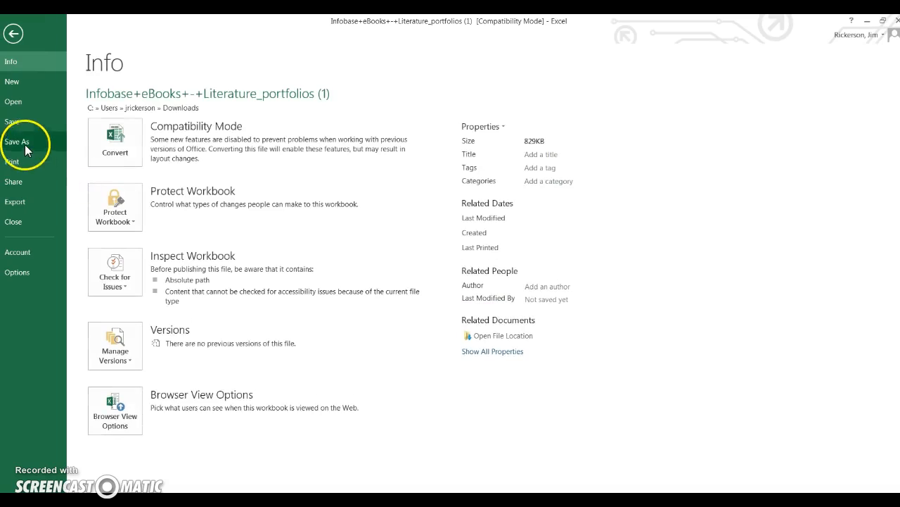
pyautogui.click(26, 146)
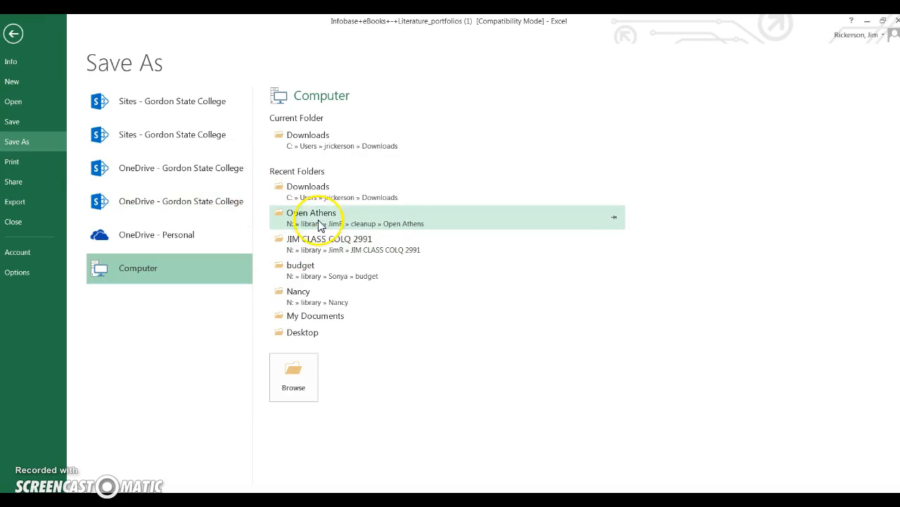
pyautogui.click(360, 223)
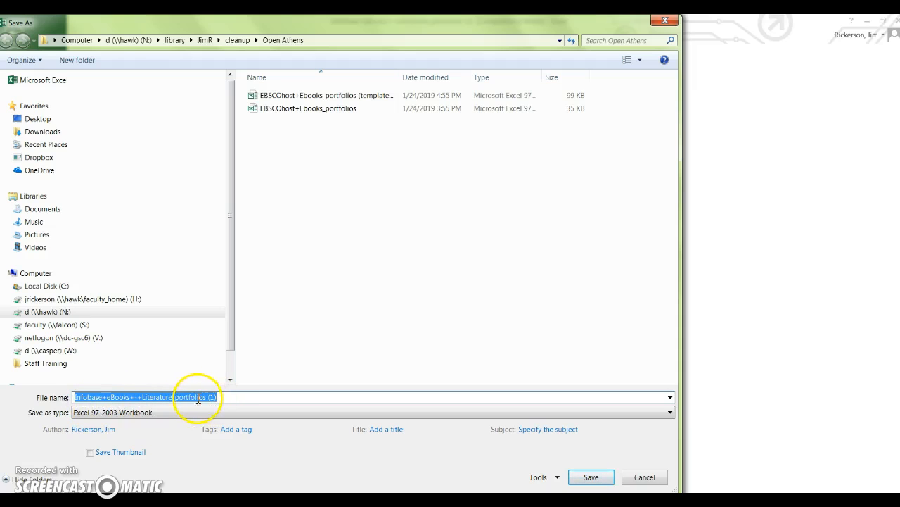
pyautogui.click(591, 464)
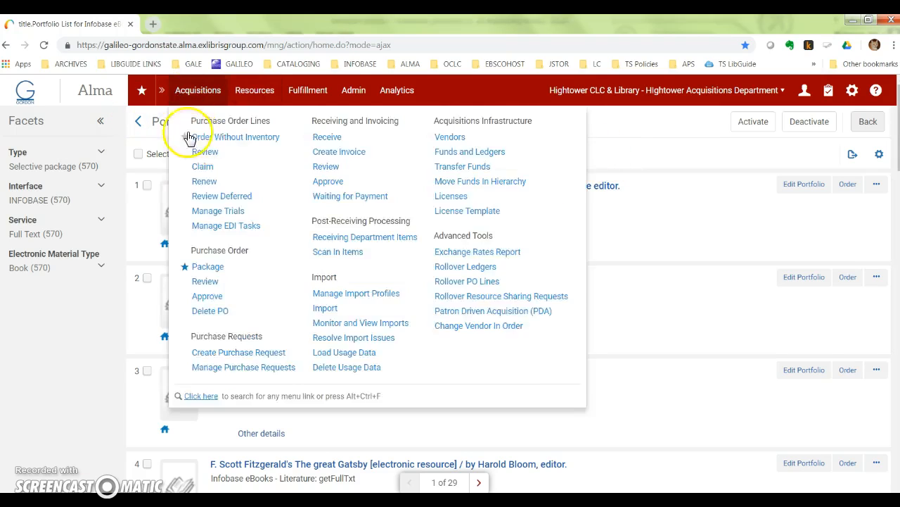
# Step: Switch to Alma's electronic collections list and look through the editor and portfolio list of Infobase eBooks - Literature, changing nothing
pyautogui.click(137, 123)
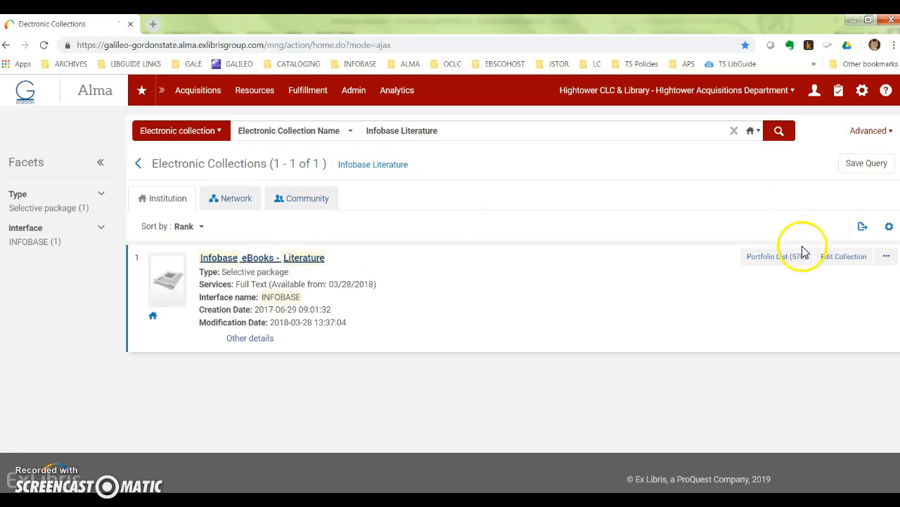
pyautogui.click(843, 257)
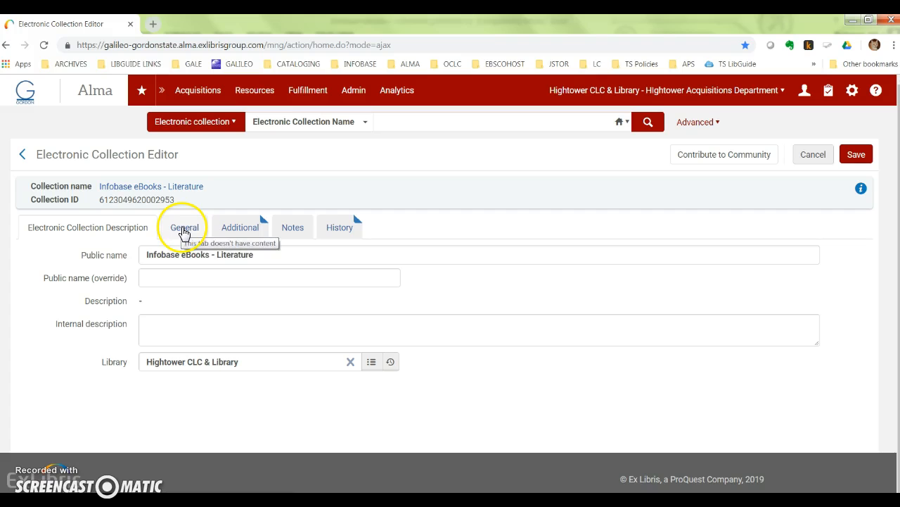
pyautogui.click(807, 158)
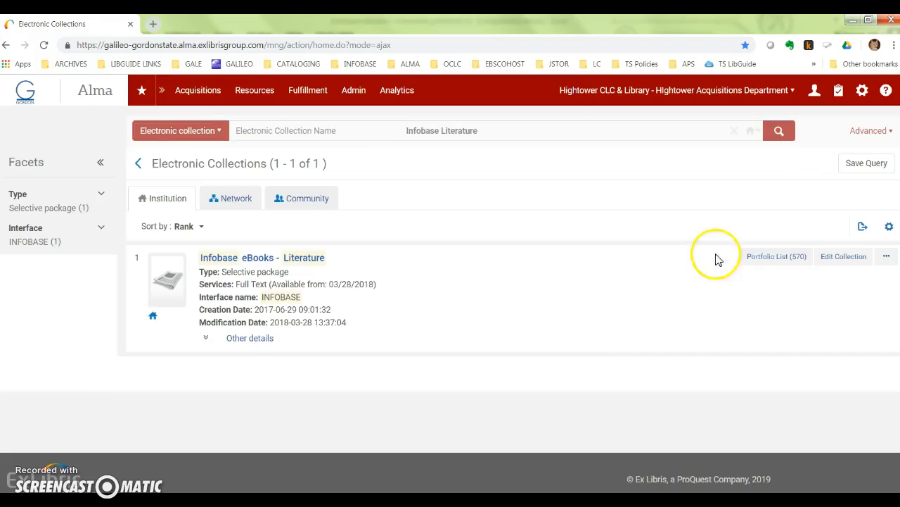
pyautogui.click(776, 257)
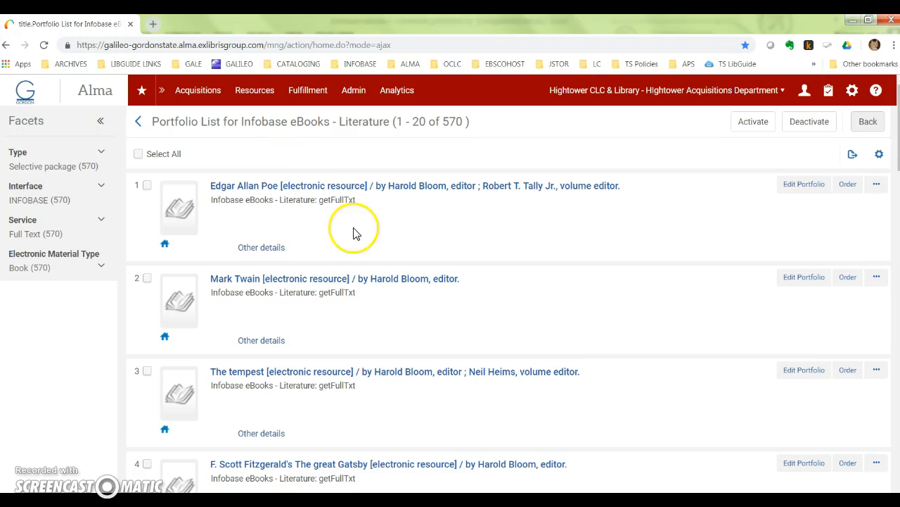
pyautogui.click(138, 121)
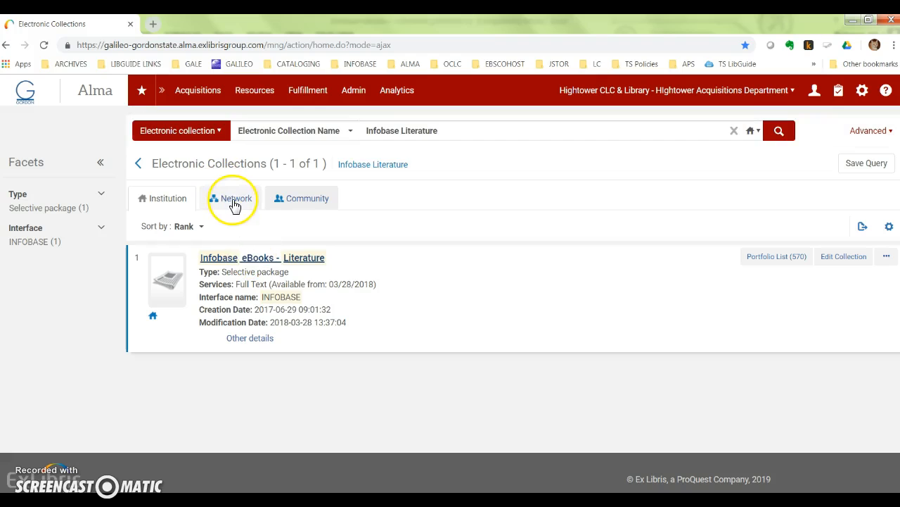
pyautogui.click(849, 256)
pyautogui.click(188, 234)
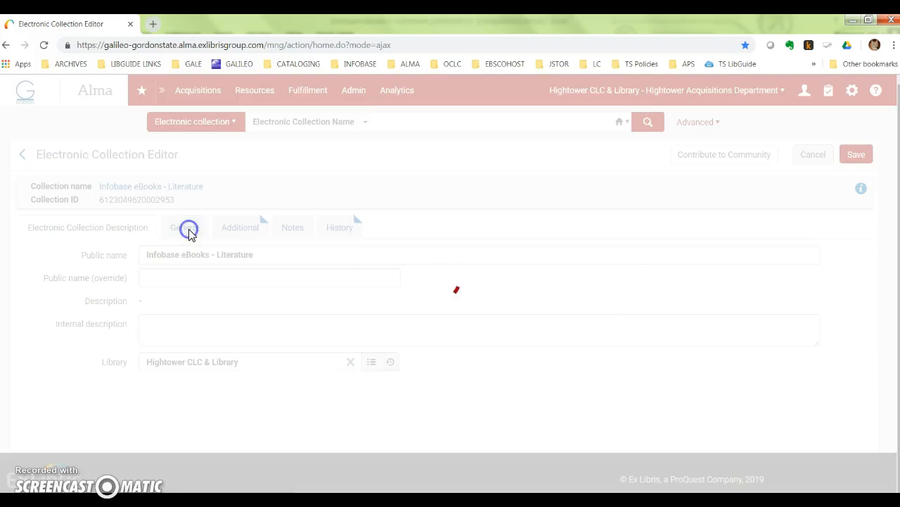
pyautogui.click(241, 232)
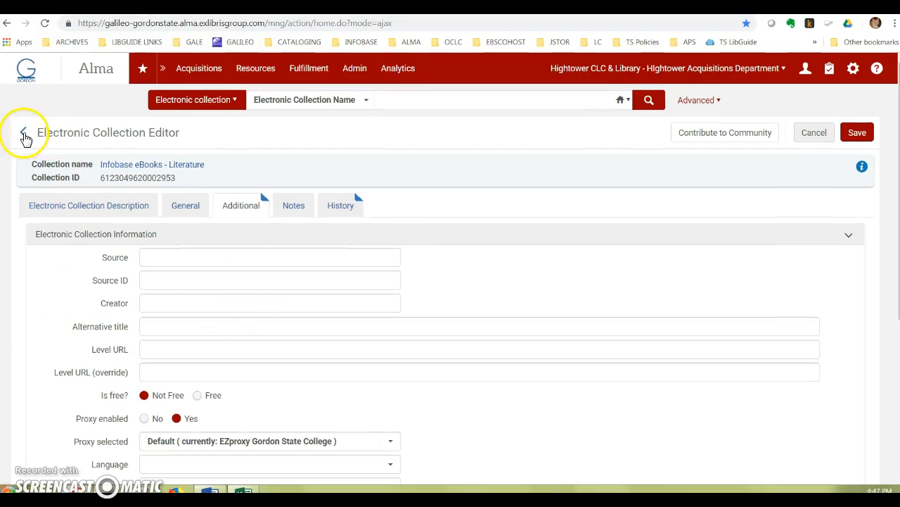
pyautogui.click(23, 154)
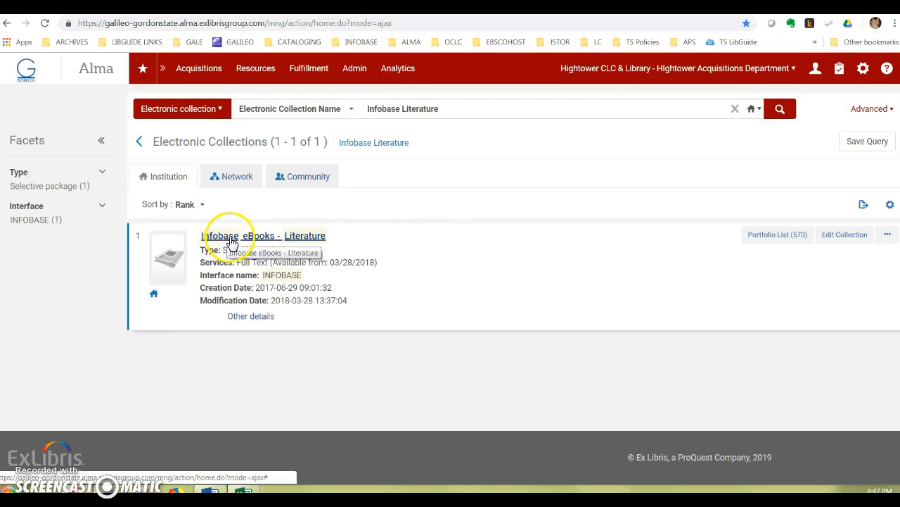
# Step: Open the Full Text service of the Infobase eBooks - Literature collection for editing and start loading portfolios into it
pyautogui.click(845, 237)
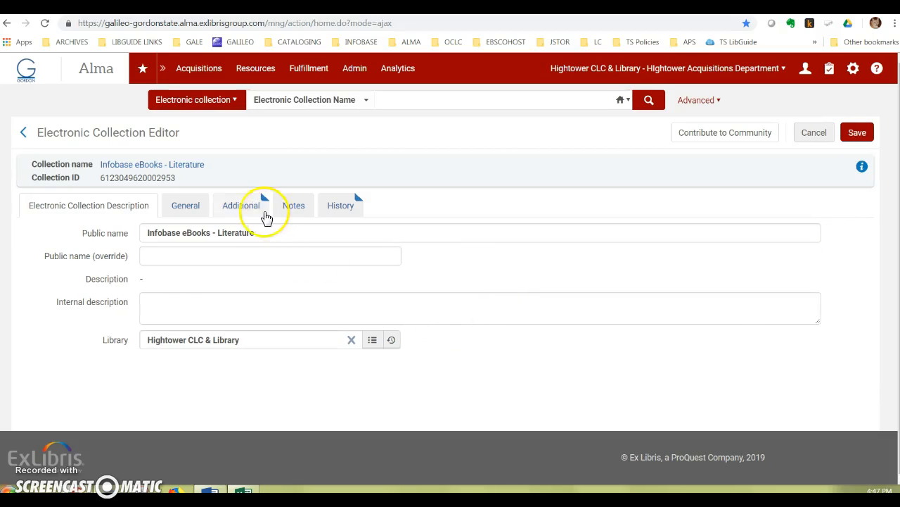
pyautogui.click(248, 207)
pyautogui.scroll(-4, 373, 328)
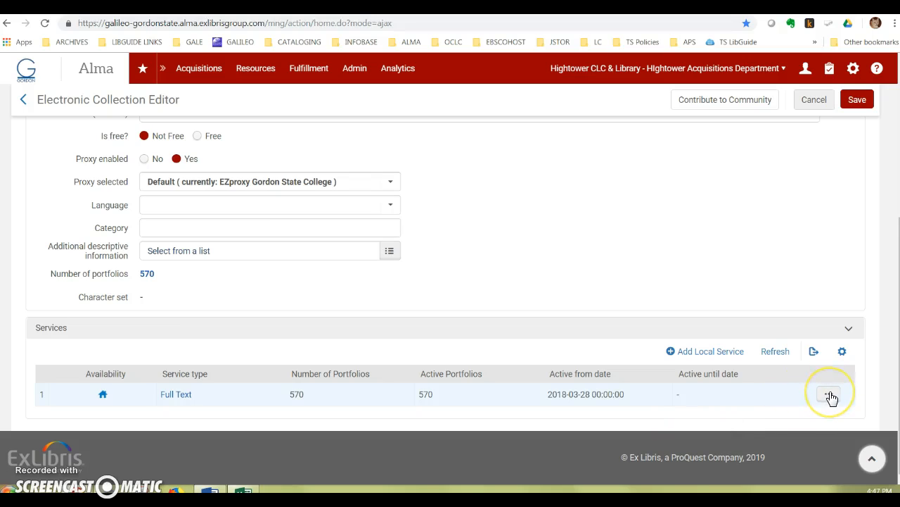
pyautogui.click(830, 395)
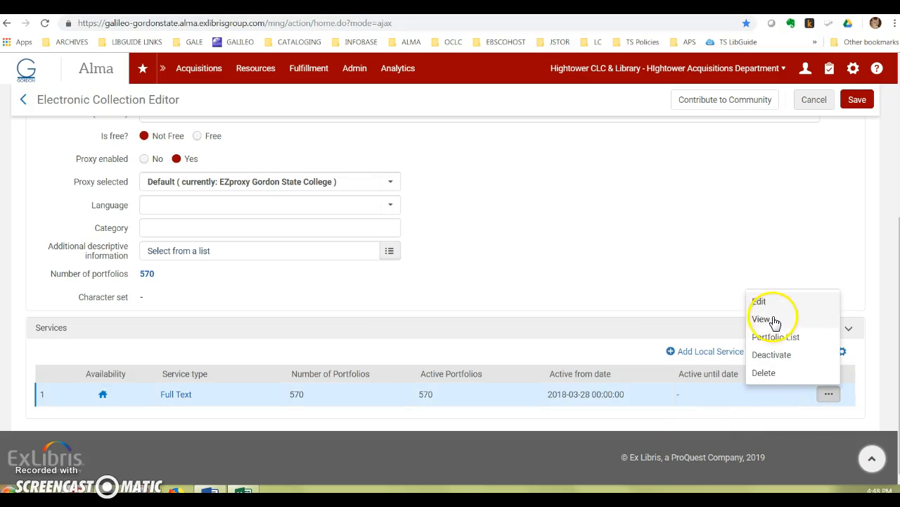
pyautogui.click(762, 302)
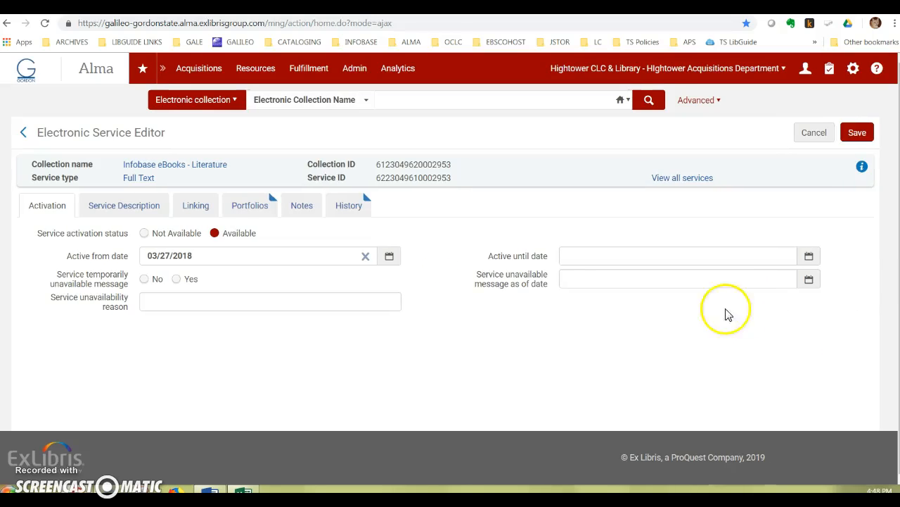
pyautogui.click(246, 206)
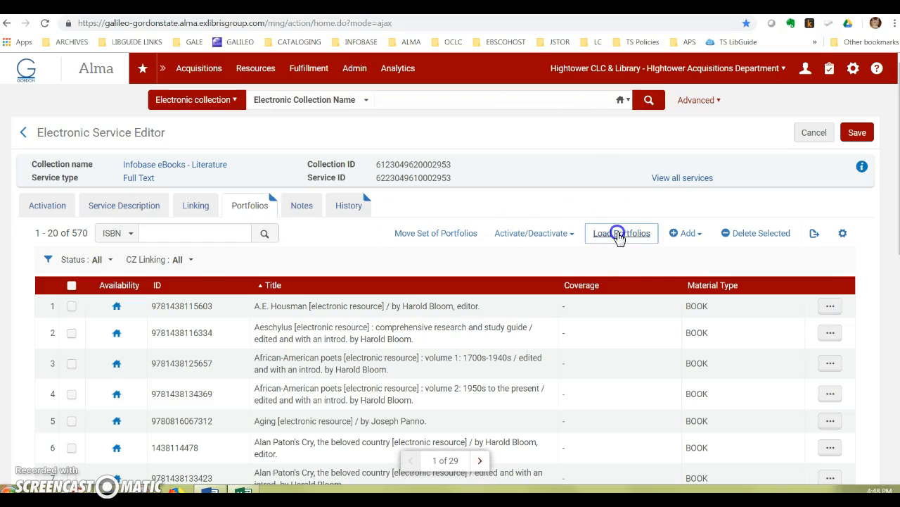
pyautogui.click(619, 235)
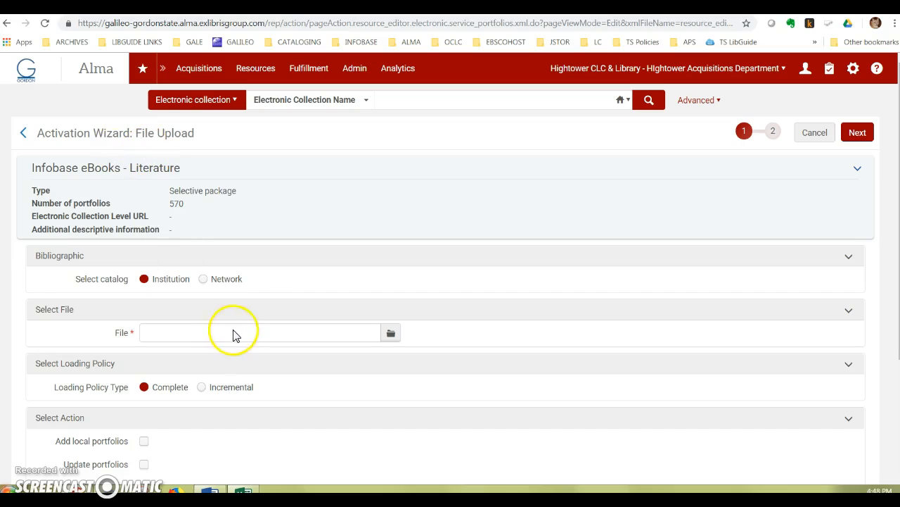
# Step: Select the edited Infobase+eBooks+-+Literature_portfolios (1) file from the cleanup > Open Athens folder on the N: drive for upload
pyautogui.click(392, 335)
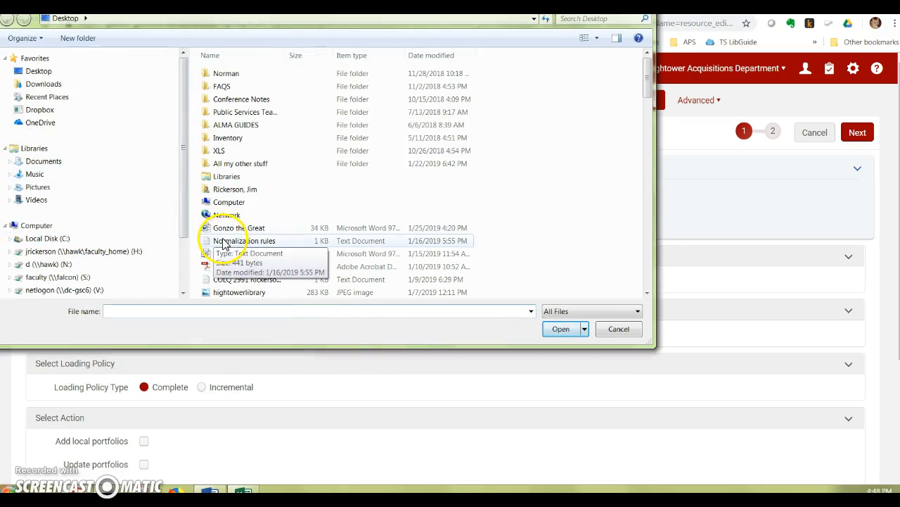
pyautogui.click(56, 265)
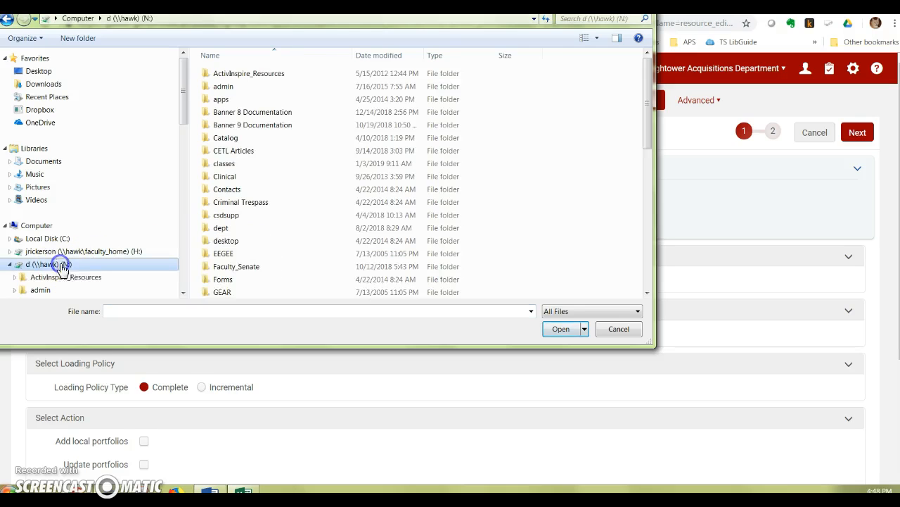
pyautogui.click(226, 282)
pyautogui.scroll(-3, 232, 290)
pyautogui.doubleClick(225, 253)
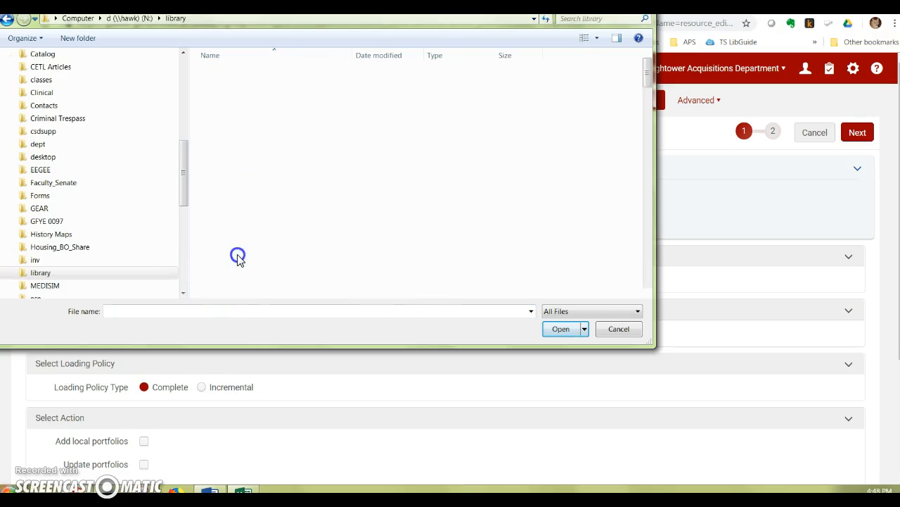
pyautogui.scroll(-4, 238, 260)
pyautogui.doubleClick(241, 187)
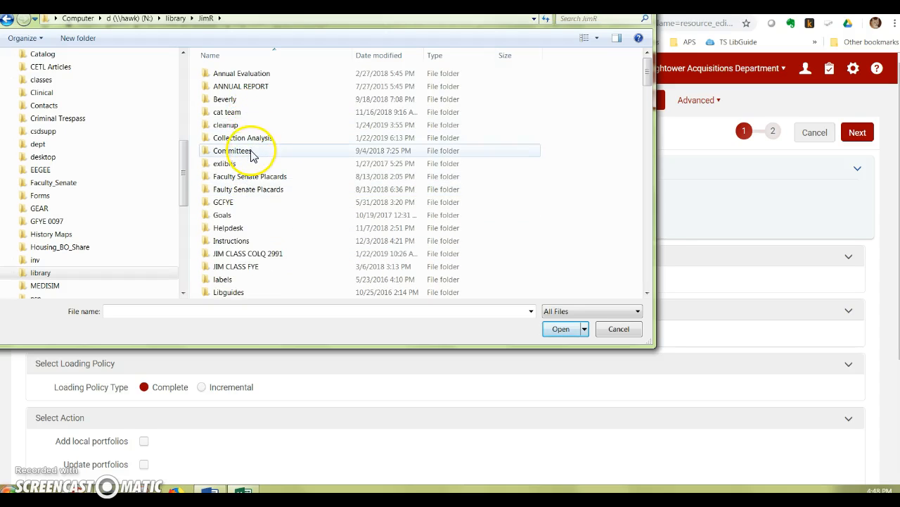
pyautogui.doubleClick(251, 124)
pyautogui.doubleClick(243, 76)
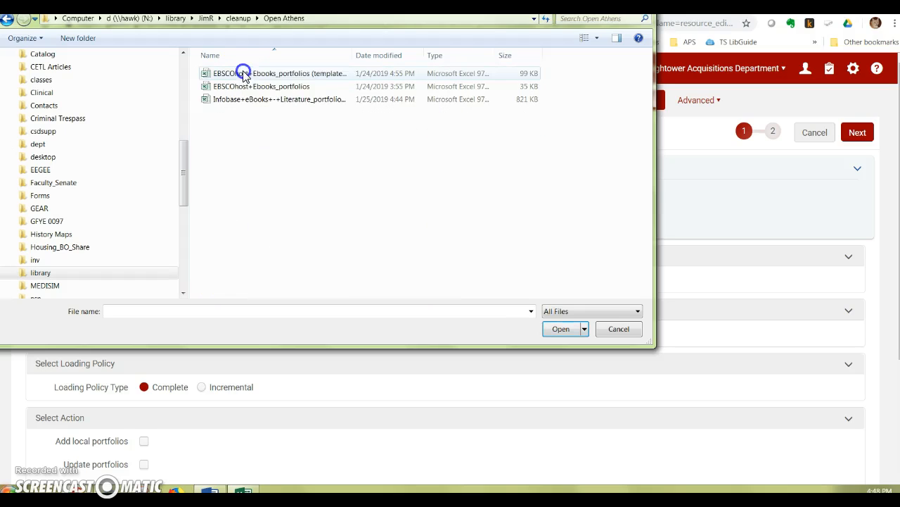
pyautogui.click(279, 102)
pyautogui.click(567, 329)
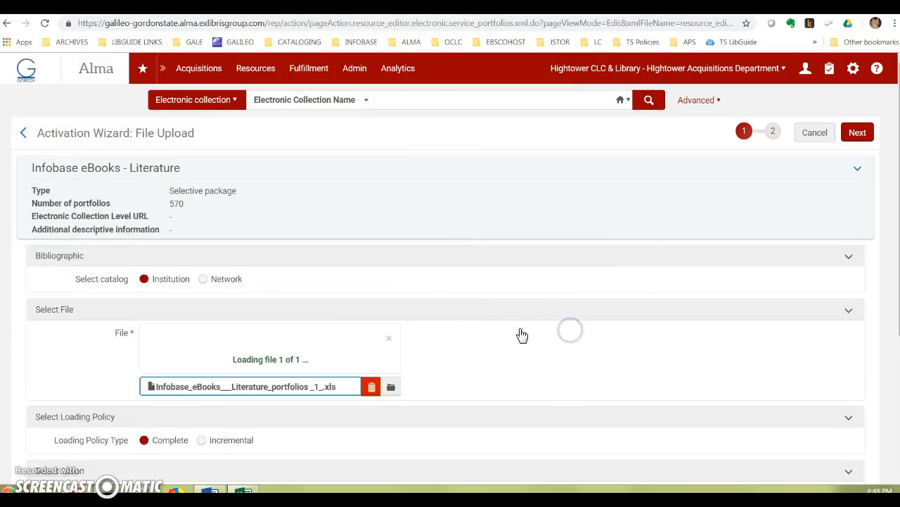
# Step: Choose Update portfolios as the load action, keeping Complete loading and online validation, and continue to the wizard's second stage
pyautogui.scroll(-3, 440, 392)
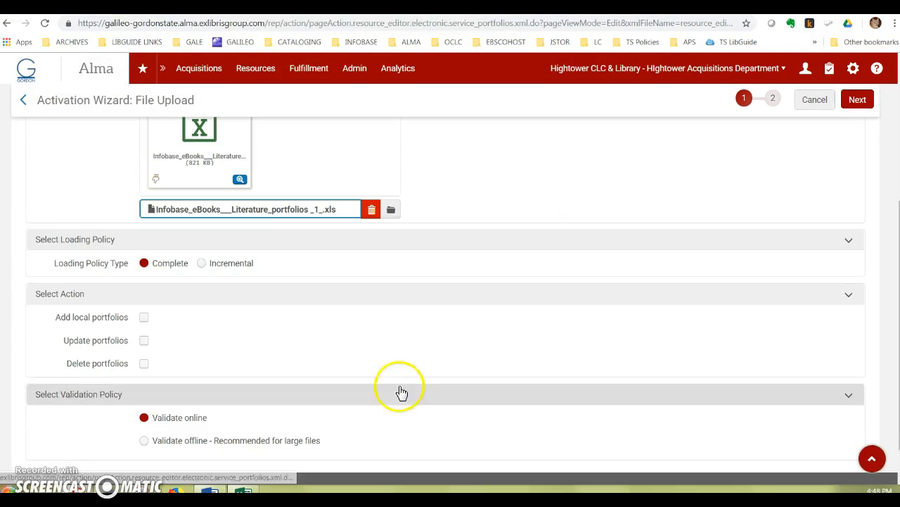
pyautogui.click(143, 341)
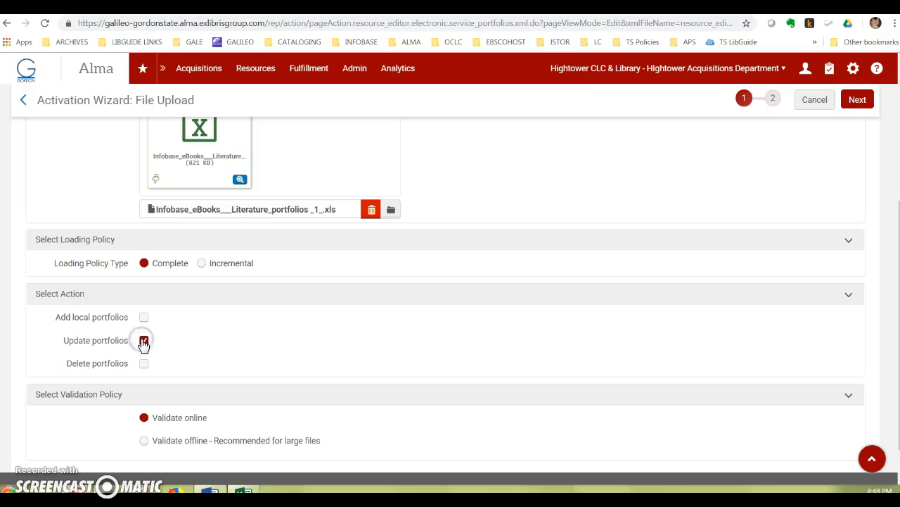
pyautogui.click(857, 100)
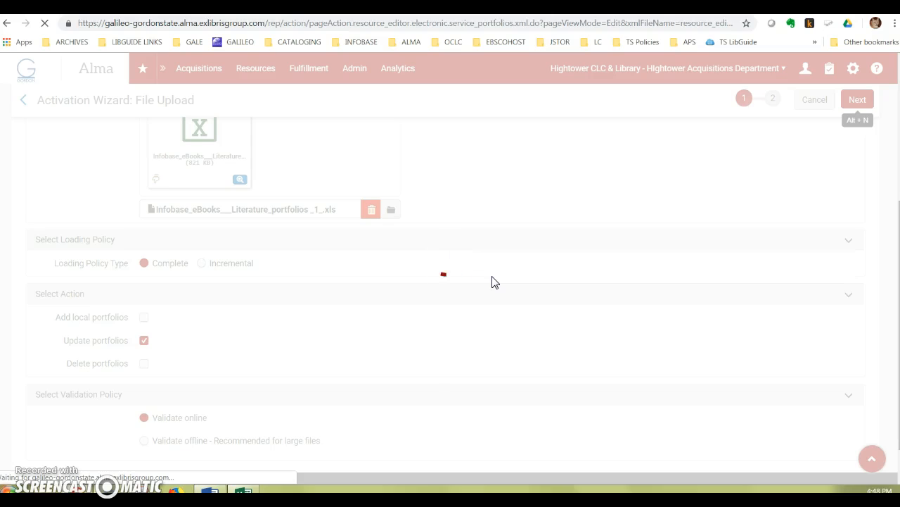
# Step: Start the load of the portfolio updates for Infobase eBooks - Literature and open the monitor of running jobs
pyautogui.click(396, 338)
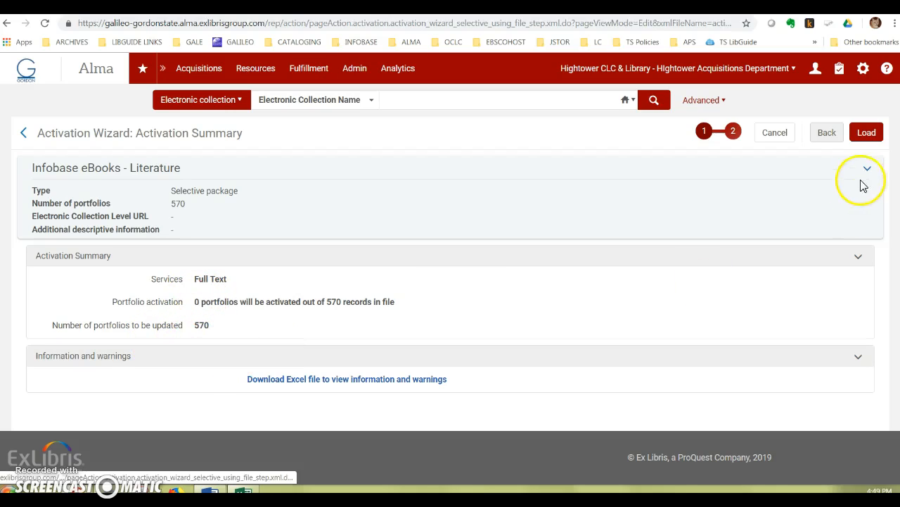
pyautogui.click(868, 133)
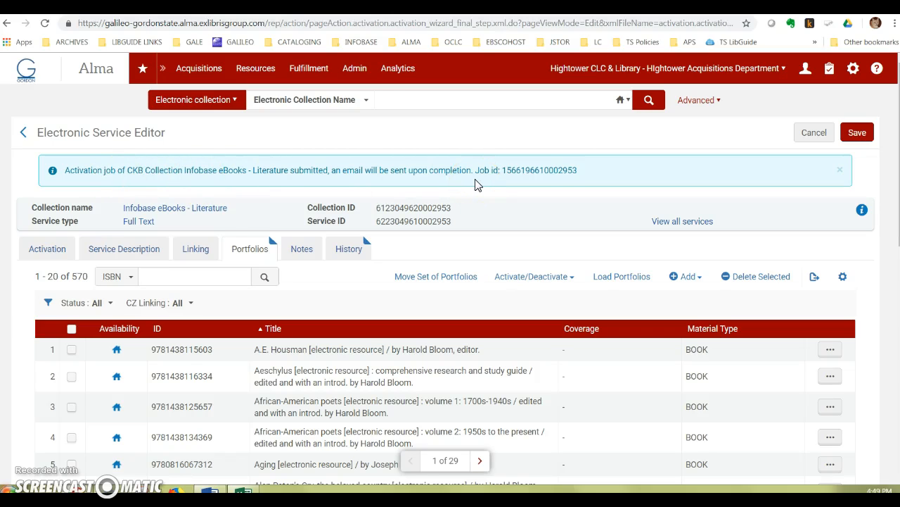
pyautogui.click(354, 70)
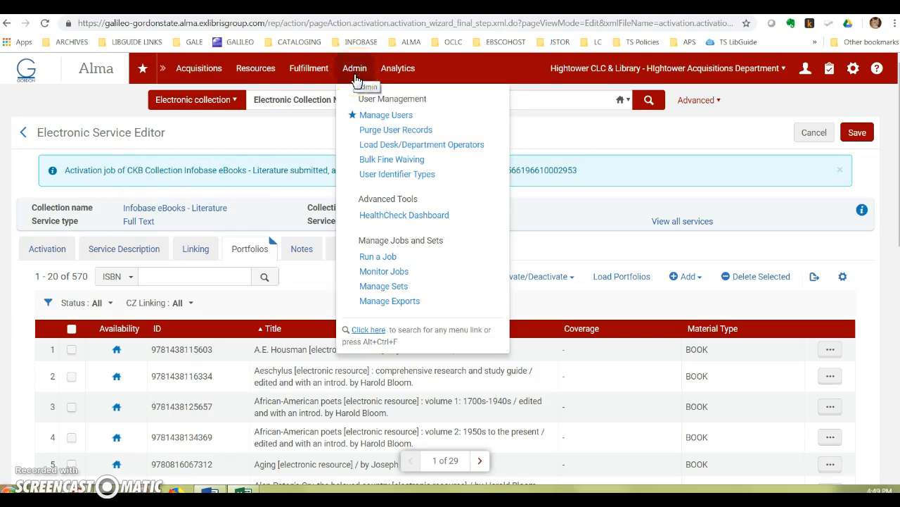
pyautogui.click(393, 271)
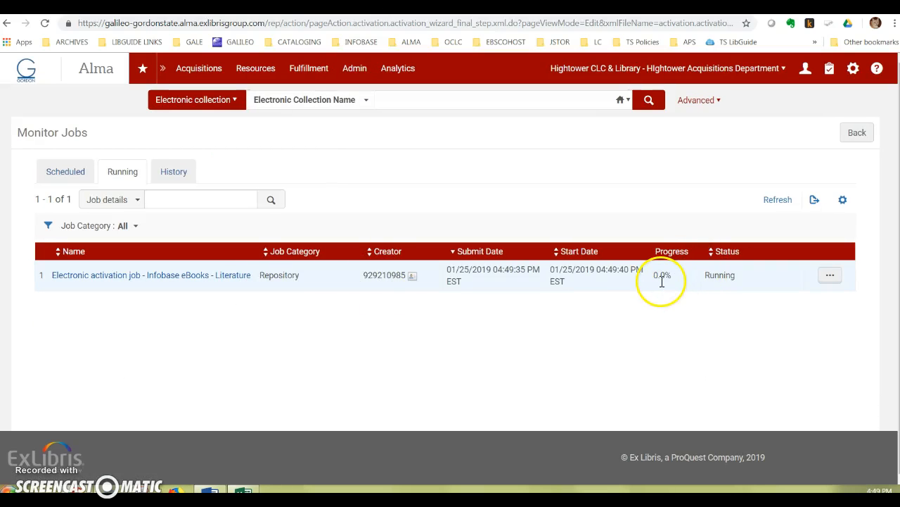
# Step: Refresh the running jobs and open the report of the Infobase eBooks - Literature activation job from the job history
pyautogui.click(778, 202)
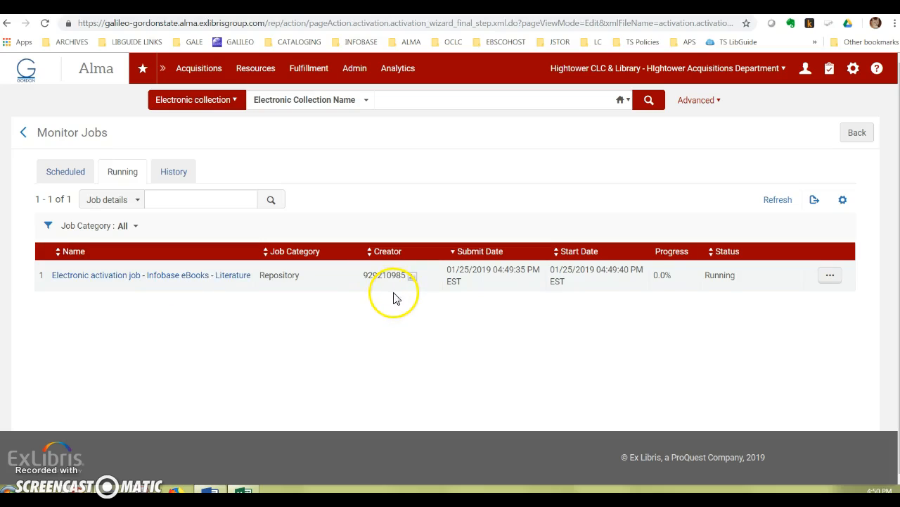
pyautogui.click(99, 280)
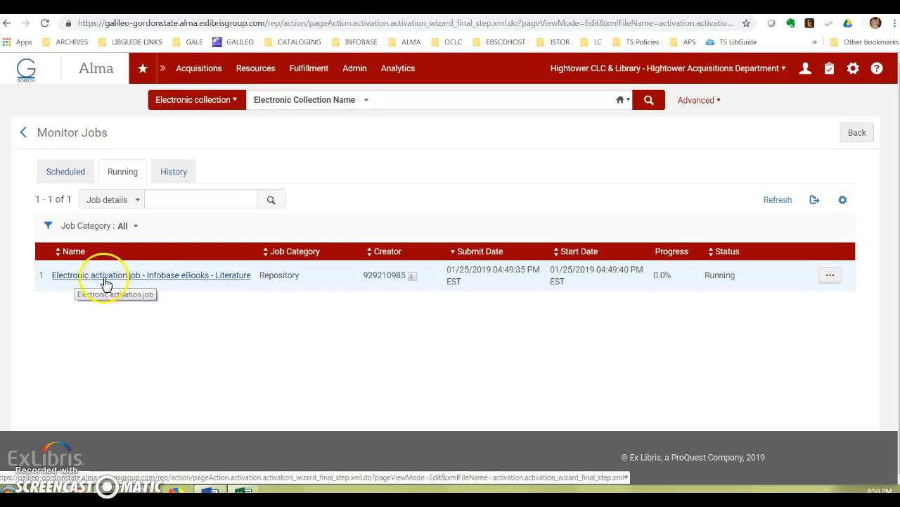
pyautogui.click(778, 199)
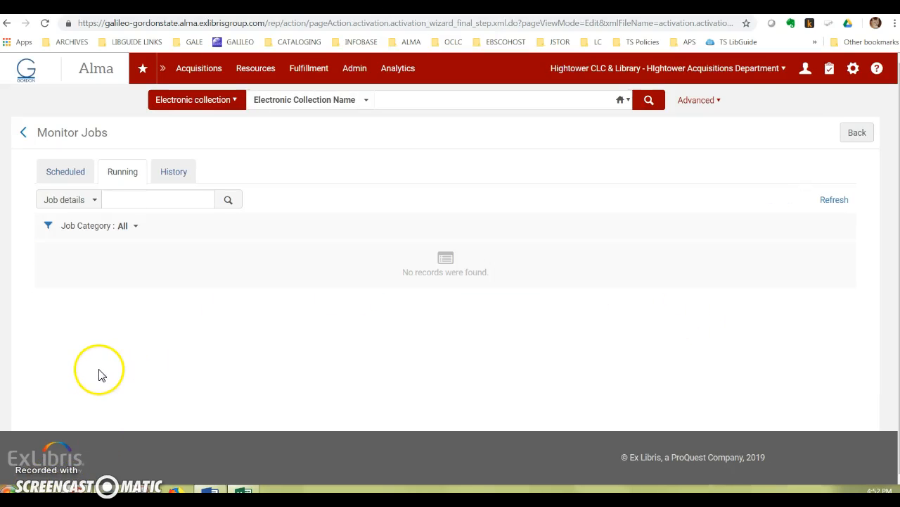
pyautogui.click(171, 173)
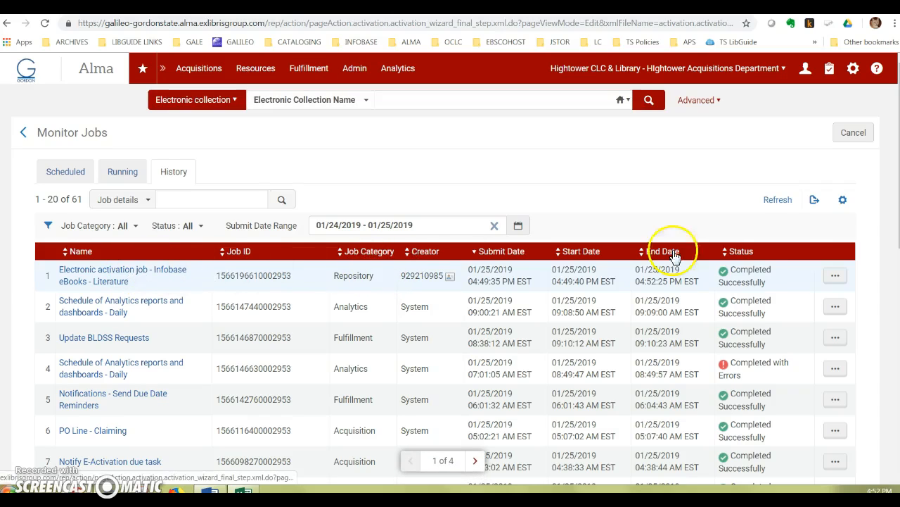
pyautogui.click(835, 276)
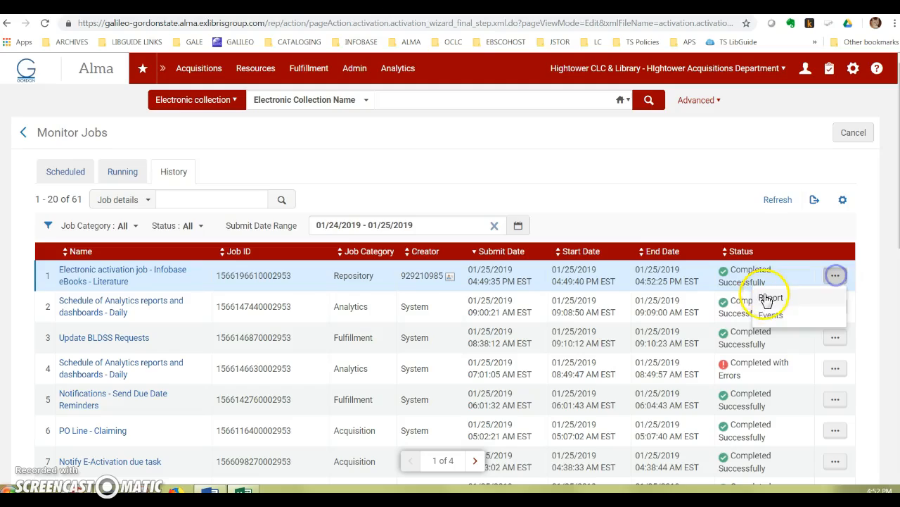
pyautogui.click(772, 299)
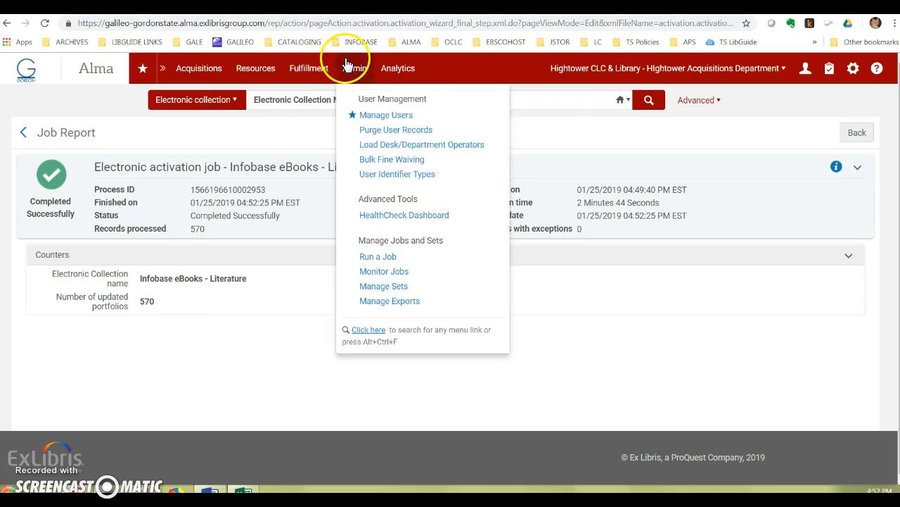
# Step: Search electronic collections for Infobase Literature, check the linking details of its Mark Twain portfolio, and return to the collection
pyautogui.click(399, 99)
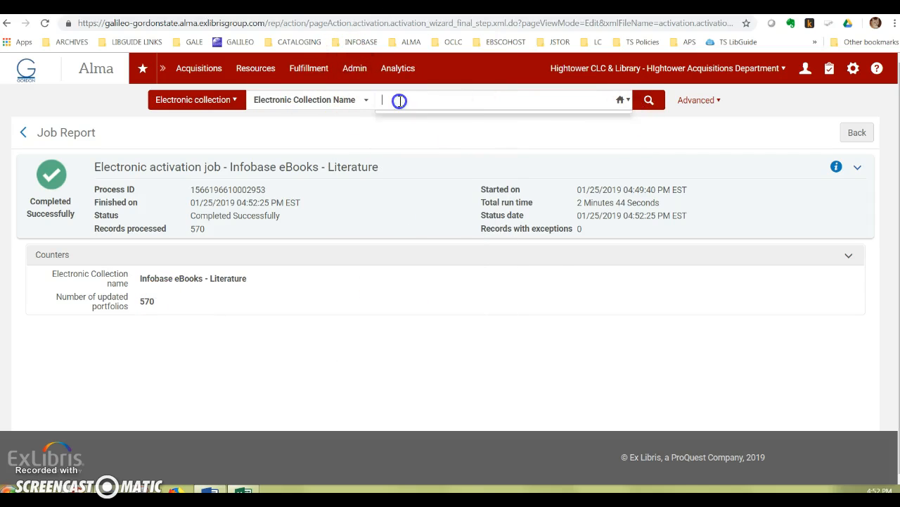
pyautogui.click(478, 124)
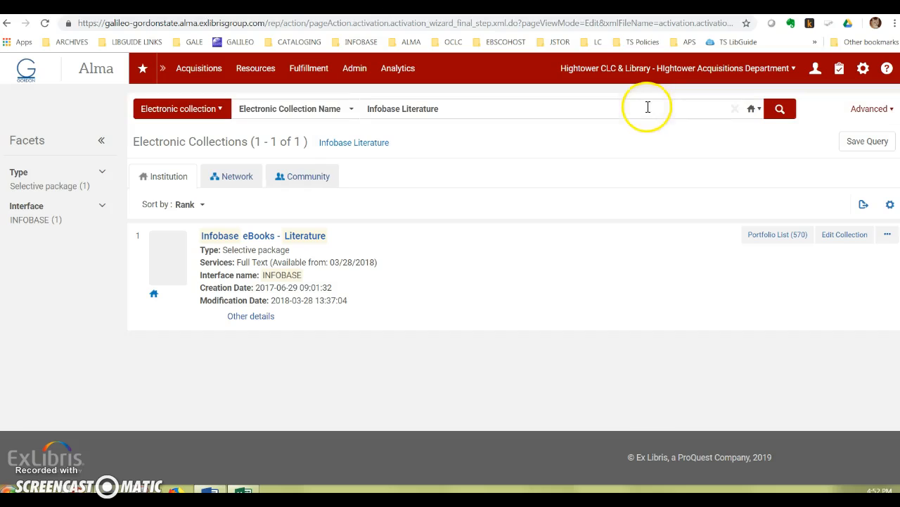
pyautogui.click(777, 235)
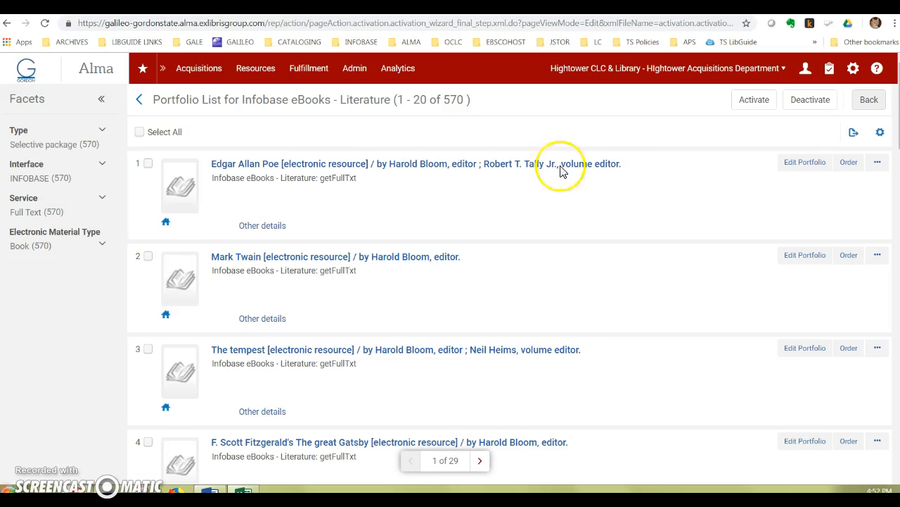
pyautogui.click(805, 258)
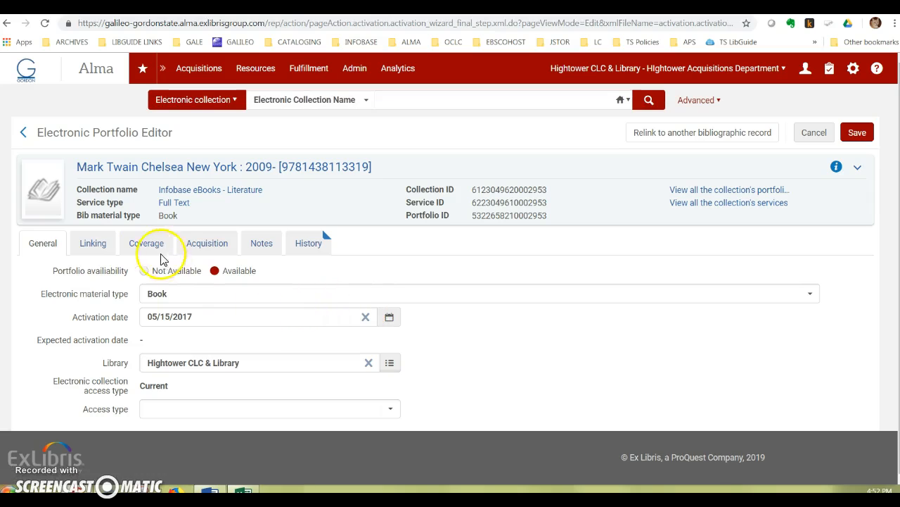
pyautogui.click(93, 243)
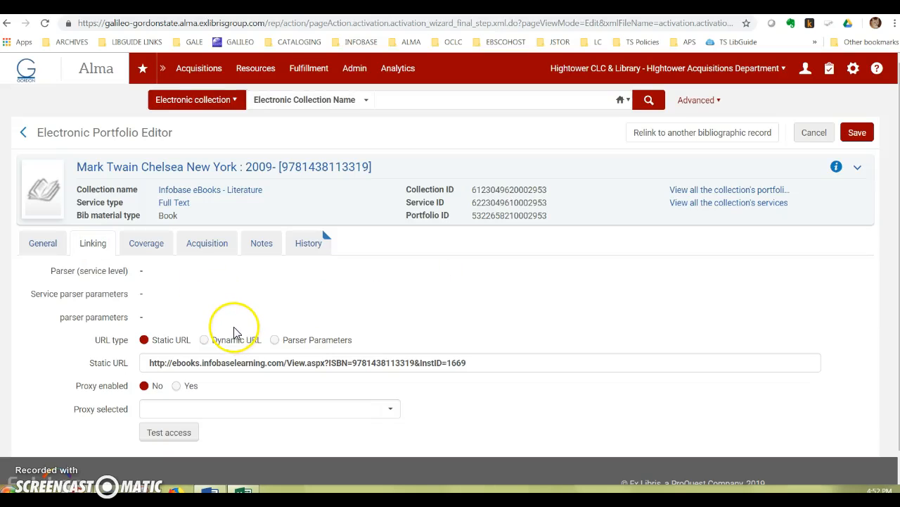
pyautogui.scroll(-1, 236, 330)
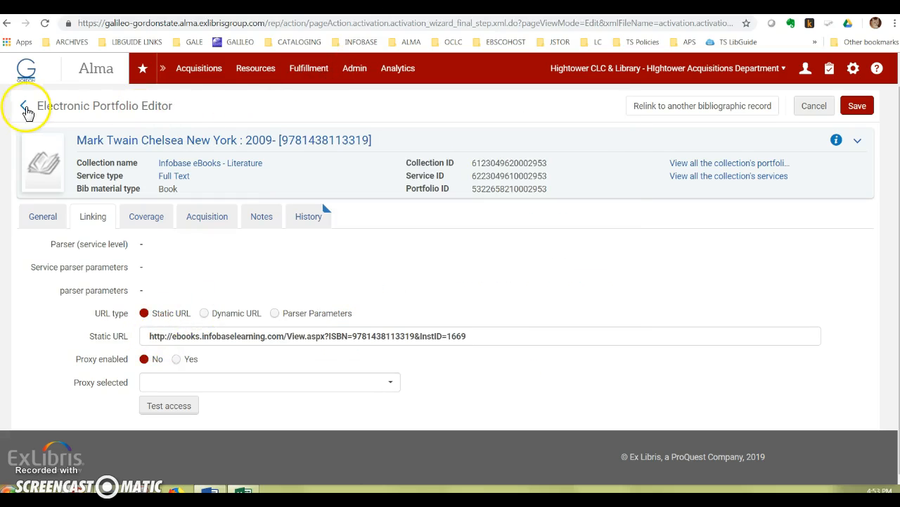
pyautogui.click(22, 108)
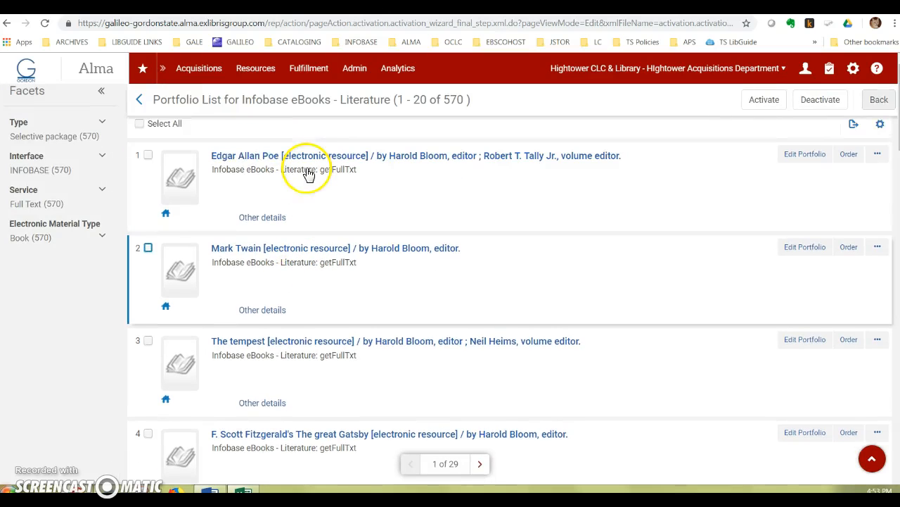
pyautogui.click(135, 98)
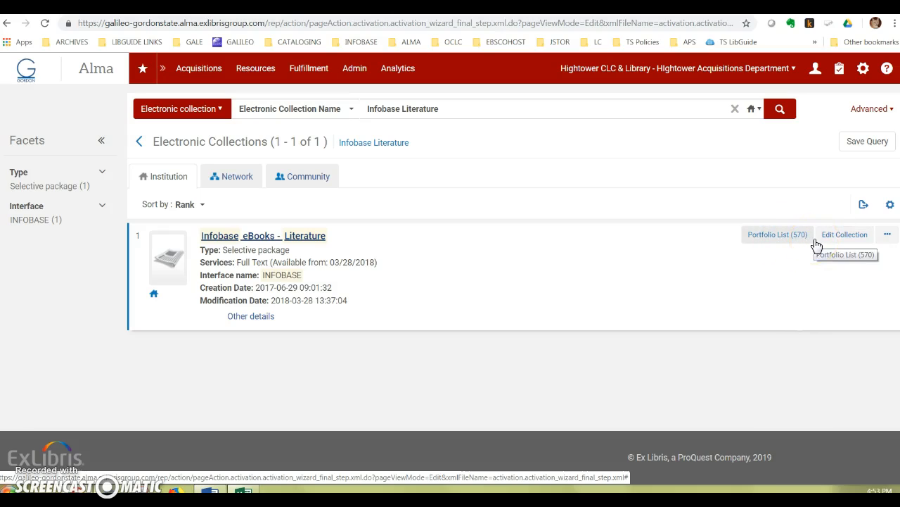
# Step: Set the selected proxy of the Infobase eBooks - Literature collection to OpenAthens in its additional details and save the collection
pyautogui.click(841, 236)
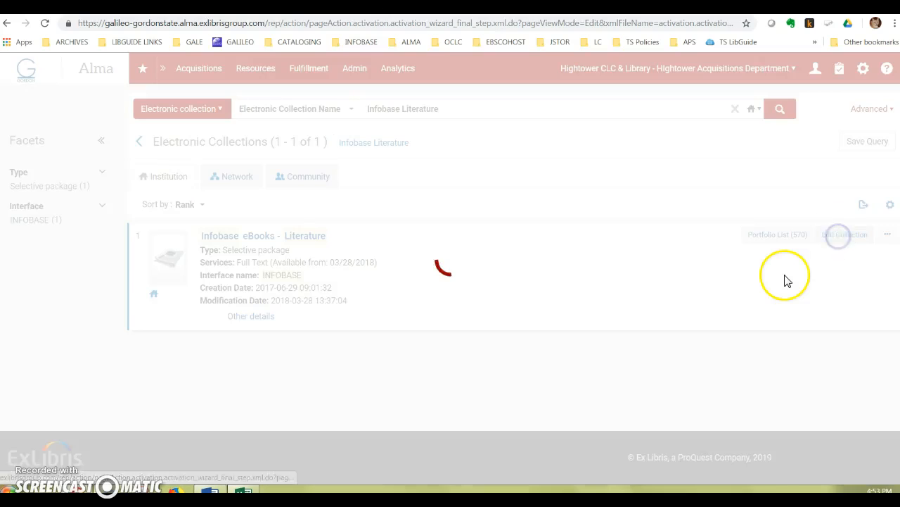
pyautogui.click(246, 205)
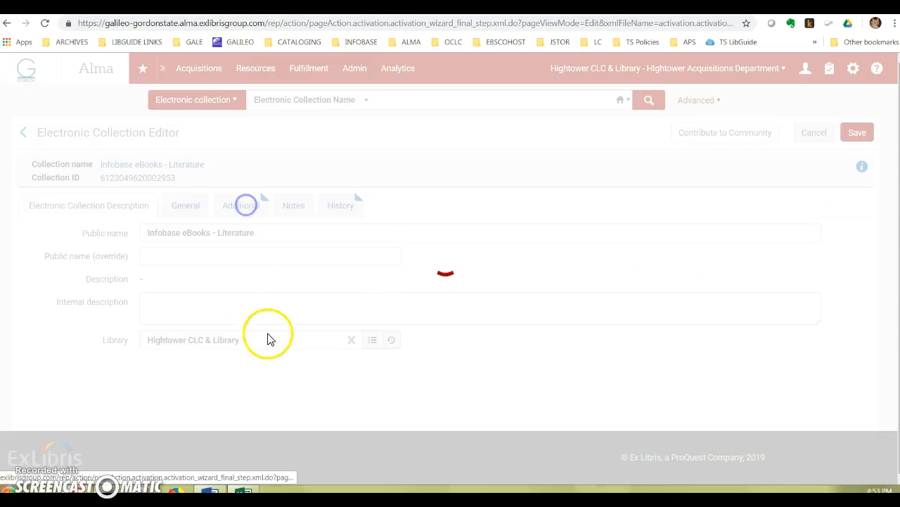
pyautogui.scroll(-5, 269, 327)
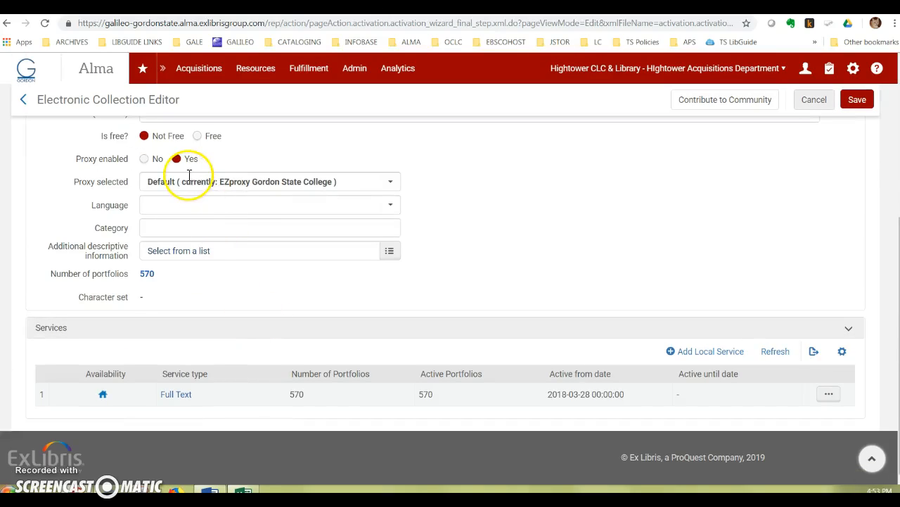
pyautogui.click(392, 183)
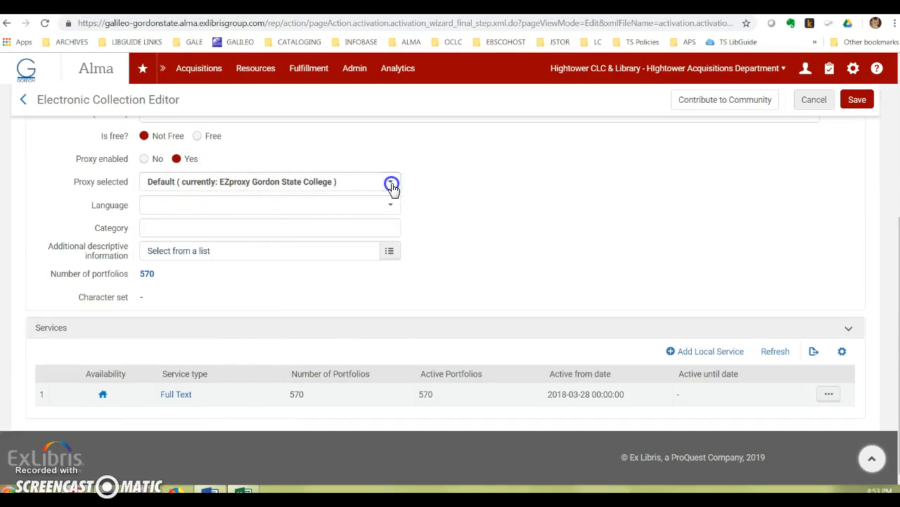
pyautogui.click(175, 244)
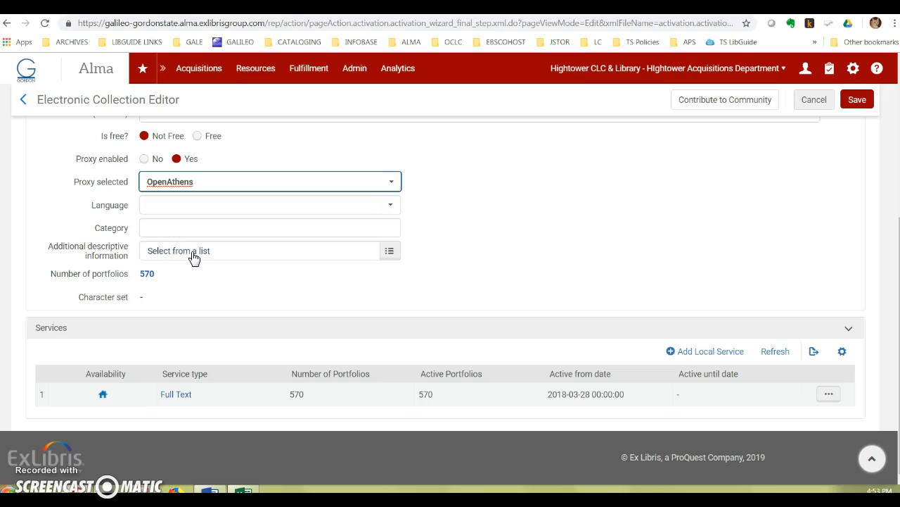
pyautogui.click(863, 100)
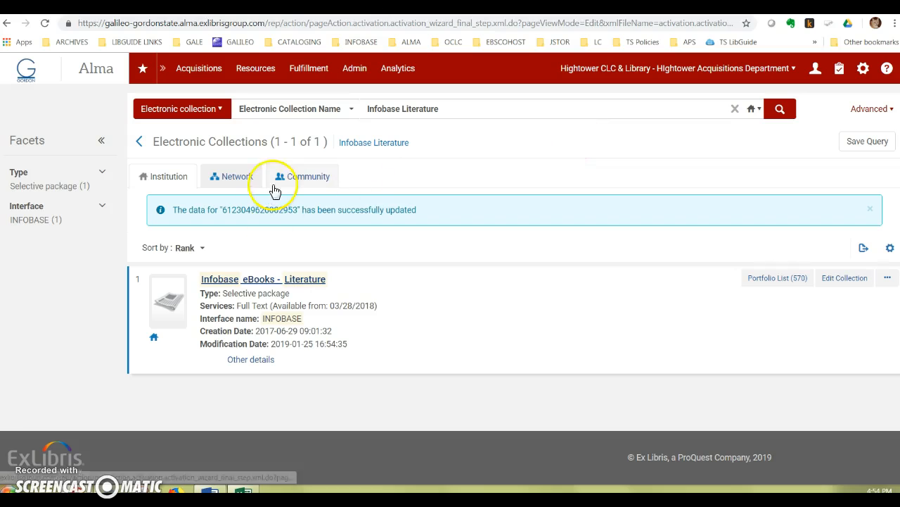
# Step: Copy the full title of the Jonathan Swift ebook from the collection's portfolio list
pyautogui.click(785, 278)
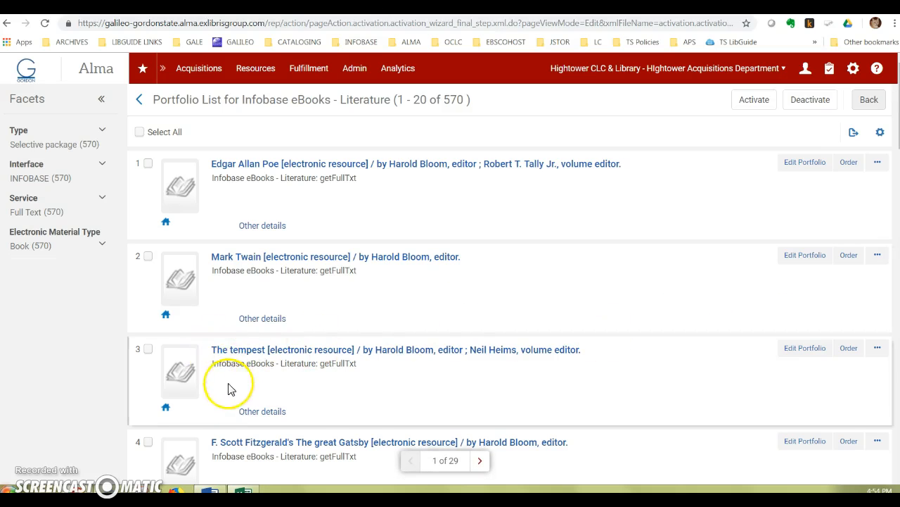
pyautogui.scroll(-2, 232, 394)
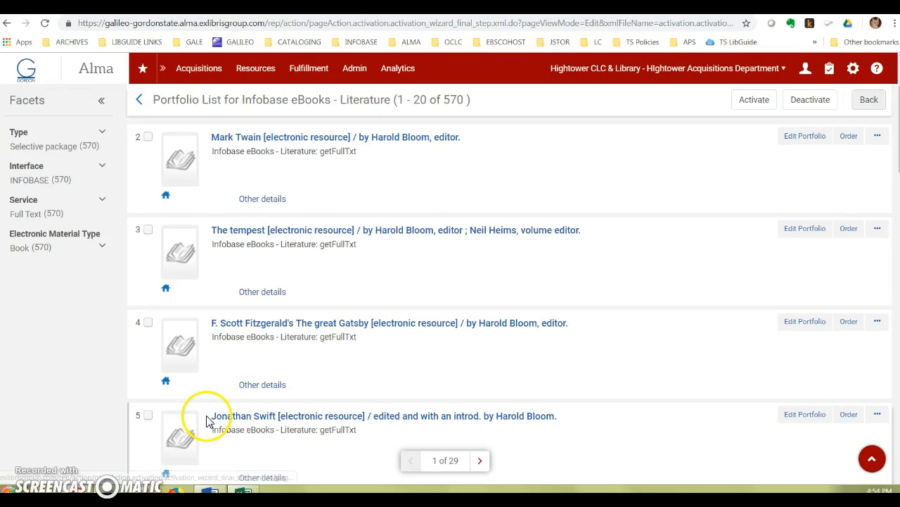
pyautogui.moveTo(204, 420); pyautogui.dragTo(557, 421)
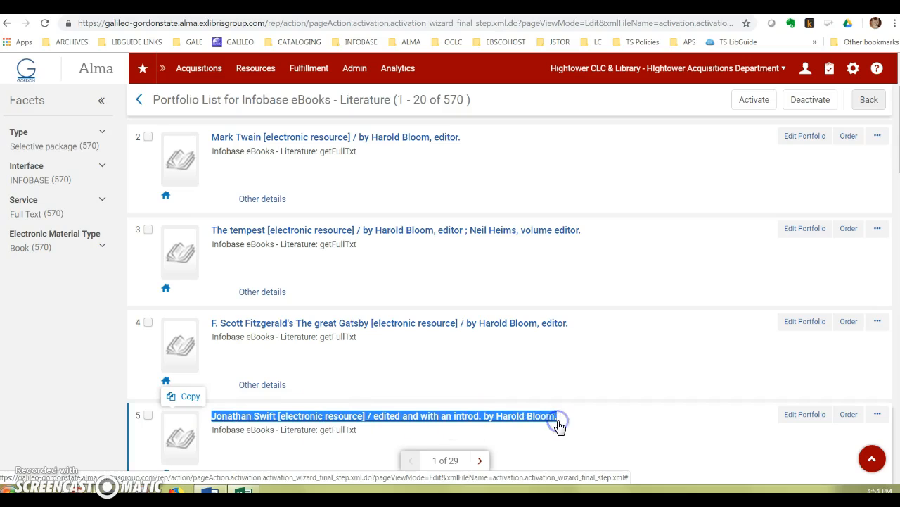
# Step: Switch to the bookmarked Primo New UI catalogue and paste the copied title into its search field
pyautogui.click(815, 42)
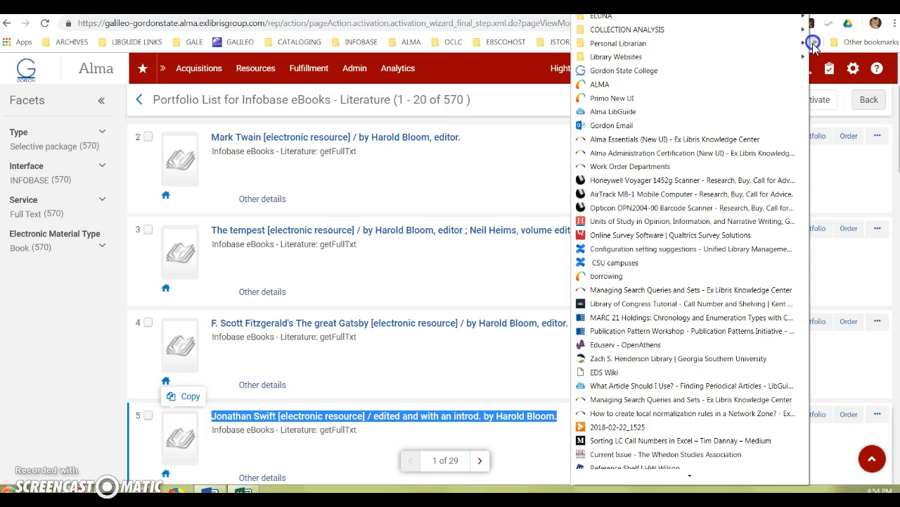
pyautogui.click(637, 99)
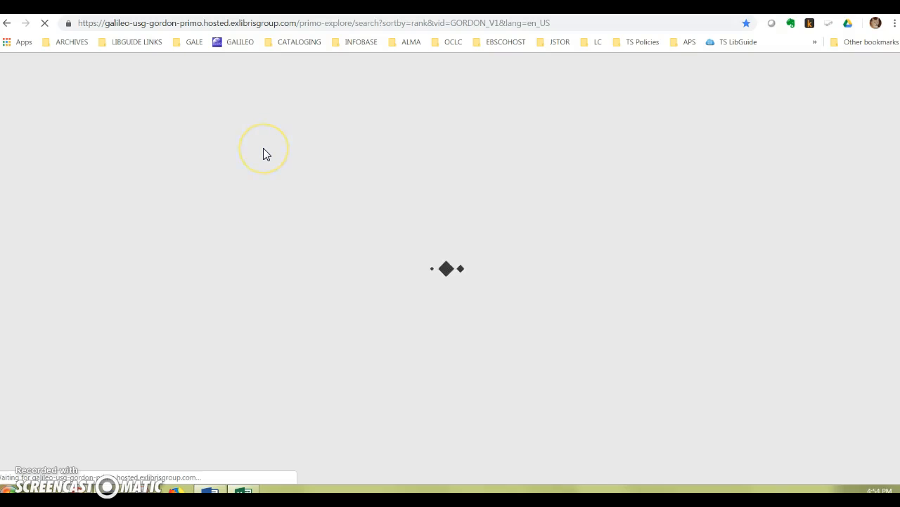
pyautogui.click(264, 146)
pyautogui.hotkey('ctrl', 'v')
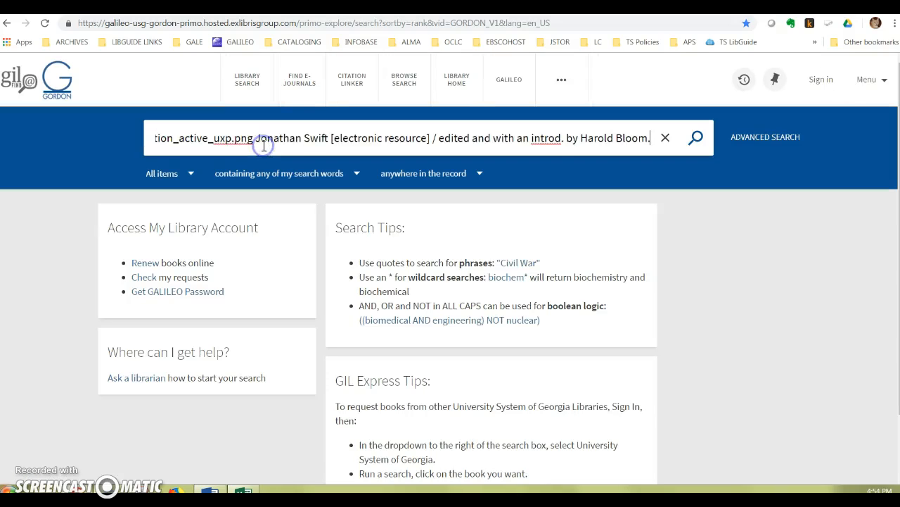
# Step: Remove the "[electronic resource] /" wording after Jonathan Swift at the start of the pasted search text
pyautogui.click(243, 143)
pyautogui.click(261, 140)
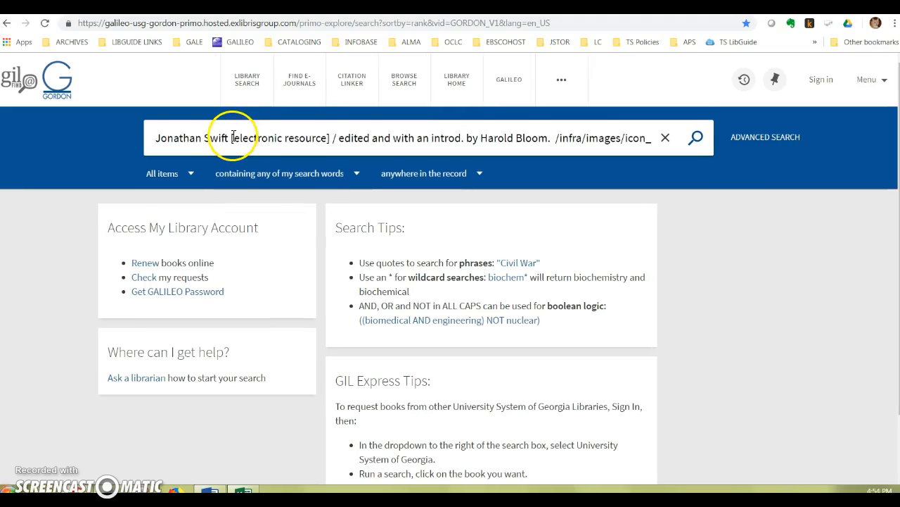
pyautogui.click(252, 138)
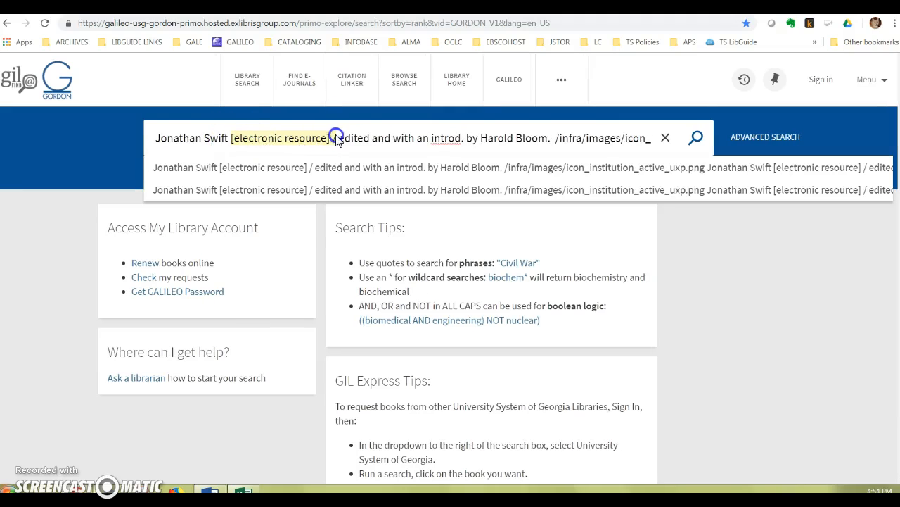
pyautogui.press('Delete')
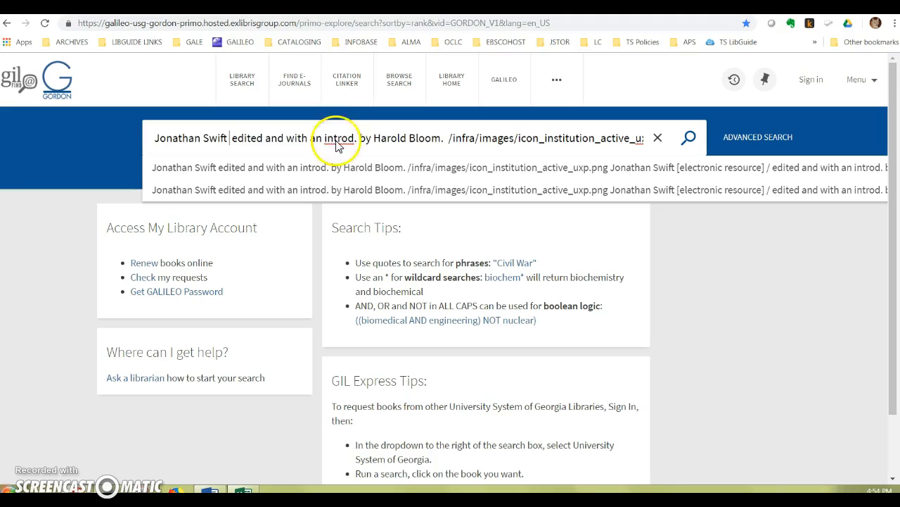
# Step: Remove everything after "by Harold Bloom." from the search text, including the icon path and the repeated title
pyautogui.click(448, 135)
pyautogui.moveTo(449, 135); pyautogui.dragTo(725, 144)
pyautogui.press('Delete')
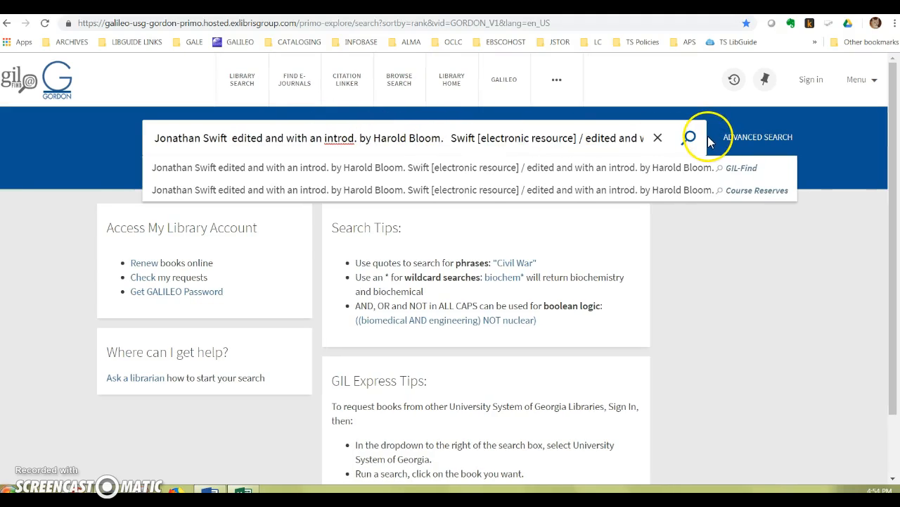
pyautogui.press('Delete')
pyautogui.press('Delete')
pyautogui.press('Delete')
pyautogui.press('Delete')
pyautogui.press('Delete')
pyautogui.press('Delete')
pyautogui.press('Delete')
pyautogui.press('Delete')
pyautogui.press('Delete')
pyautogui.press('Delete')
pyautogui.press('Delete')
pyautogui.press('Delete')
pyautogui.press('Delete')
pyautogui.press('Delete')
pyautogui.press('Delete')
pyautogui.press('Delete')
pyautogui.press('Delete')
pyautogui.press('Delete')
pyautogui.press('Delete')
pyautogui.press('Delete')
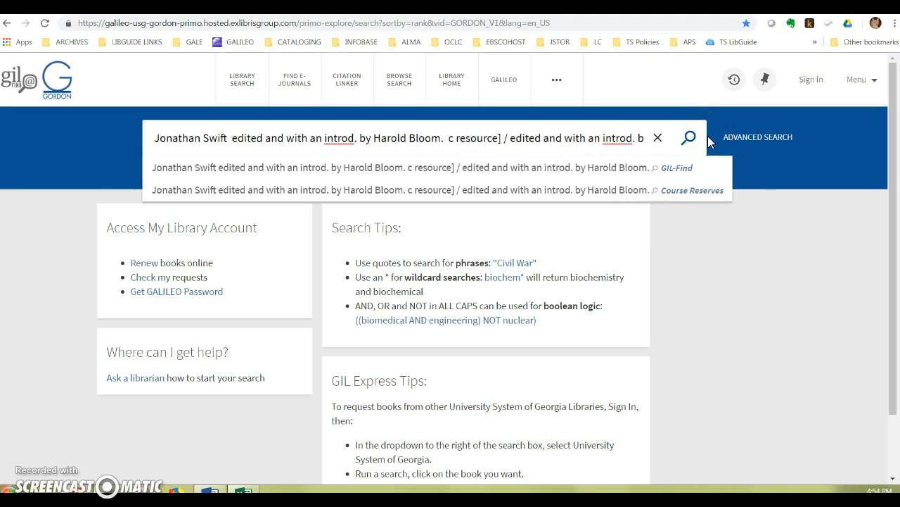
pyautogui.press('Delete')
pyautogui.press('Delete')
pyautogui.press('Delete')
pyautogui.press('Delete')
pyautogui.press('Delete')
pyautogui.press('Delete')
pyautogui.press('Delete')
pyautogui.press('Delete')
pyautogui.press('Delete')
pyautogui.press('Delete')
pyautogui.press('Delete')
pyautogui.press('Delete')
pyautogui.press('Delete')
pyautogui.press('Delete')
pyautogui.press('Delete')
pyautogui.press('Delete')
pyautogui.press('Delete')
pyautogui.press('Delete')
pyautogui.press('Delete')
pyautogui.press('Delete')
# Step: Search the catalogue for the trimmed title and open the Jonathan Swift record's Infobase eBooks - Literature full text
pyautogui.click(688, 151)
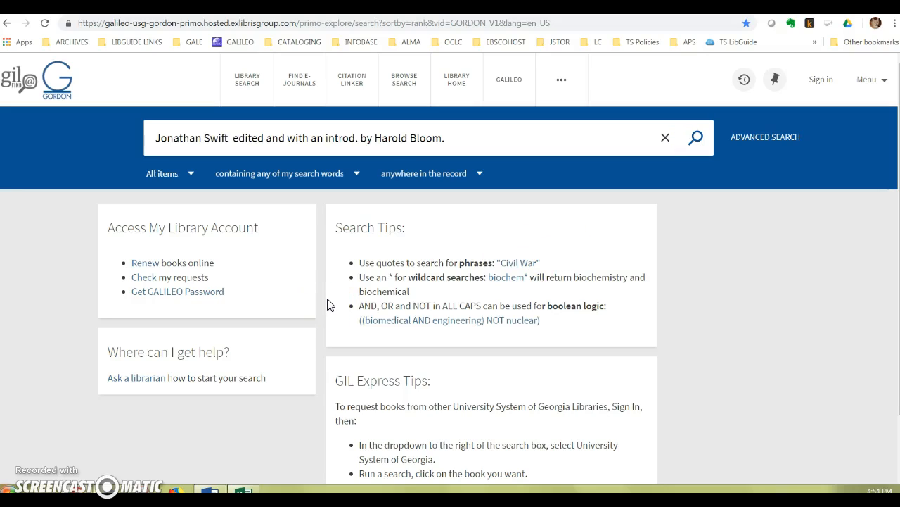
pyautogui.click(696, 137)
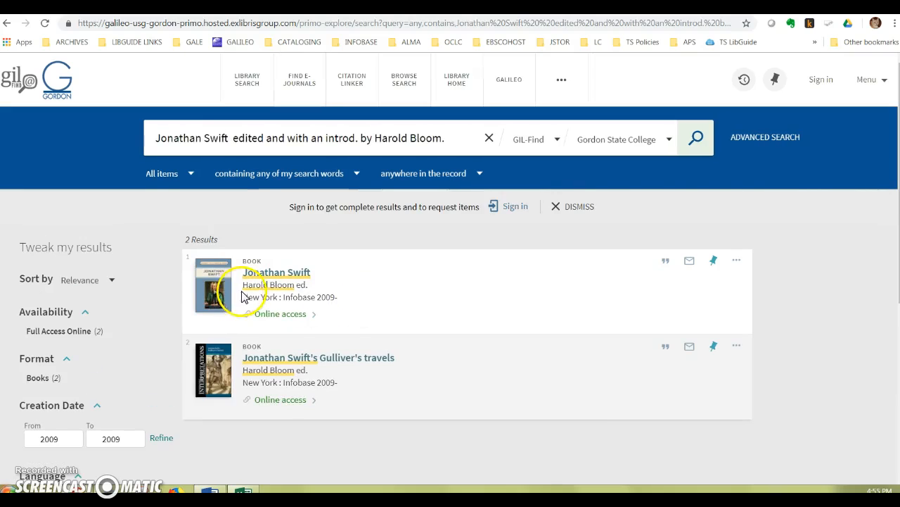
pyautogui.click(268, 280)
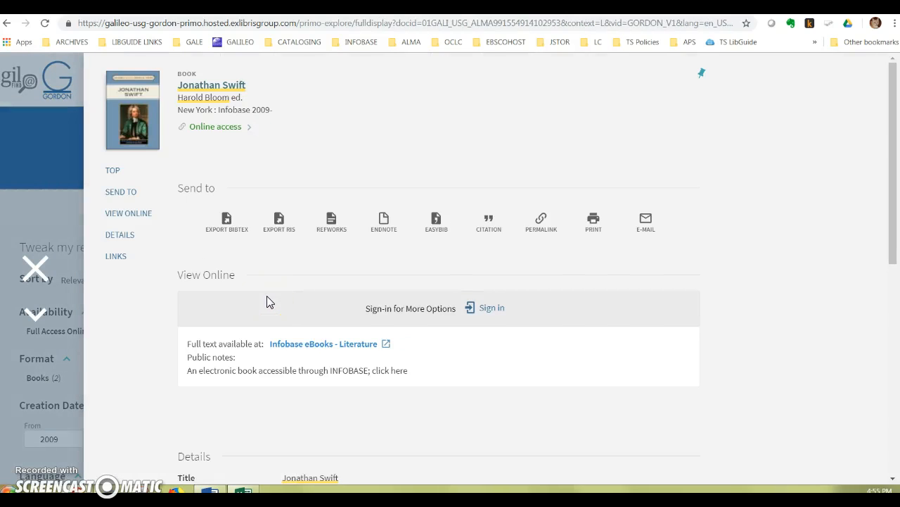
pyautogui.click(298, 344)
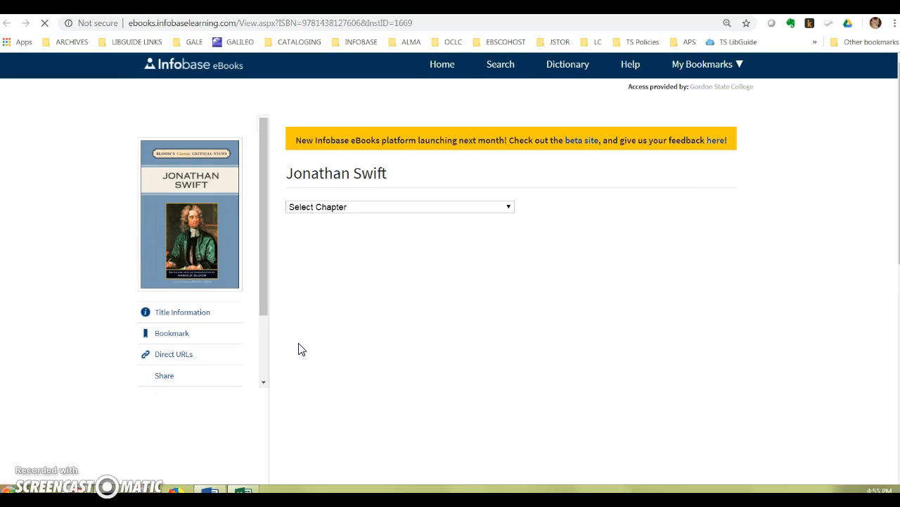
# Step: Load the chapter "Introduction by Harold Bloom" in the Jonathan Swift ebook and look through its pages
pyautogui.click(337, 303)
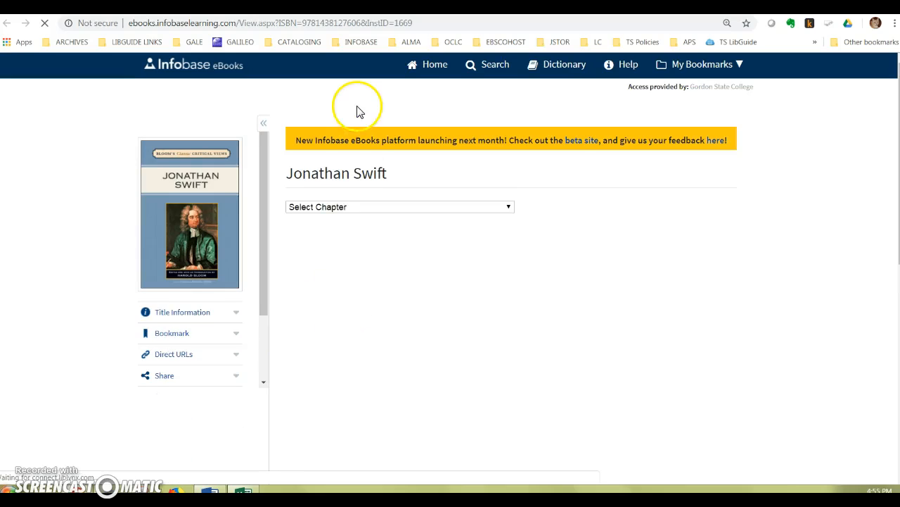
pyautogui.click(494, 211)
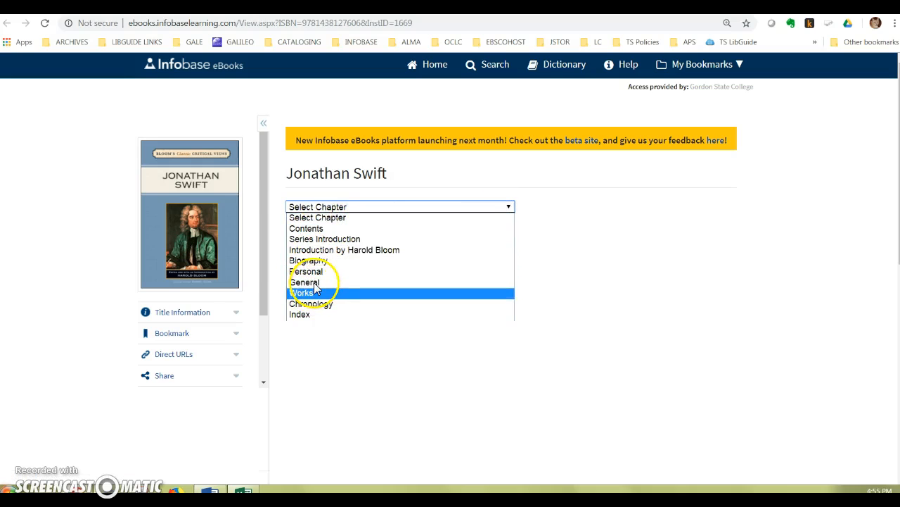
pyautogui.click(314, 250)
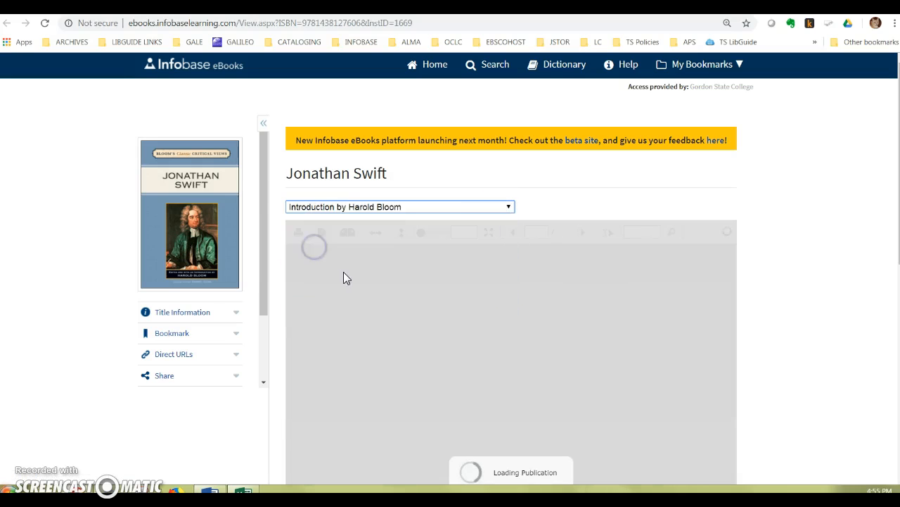
pyautogui.scroll(-1, 809, 401)
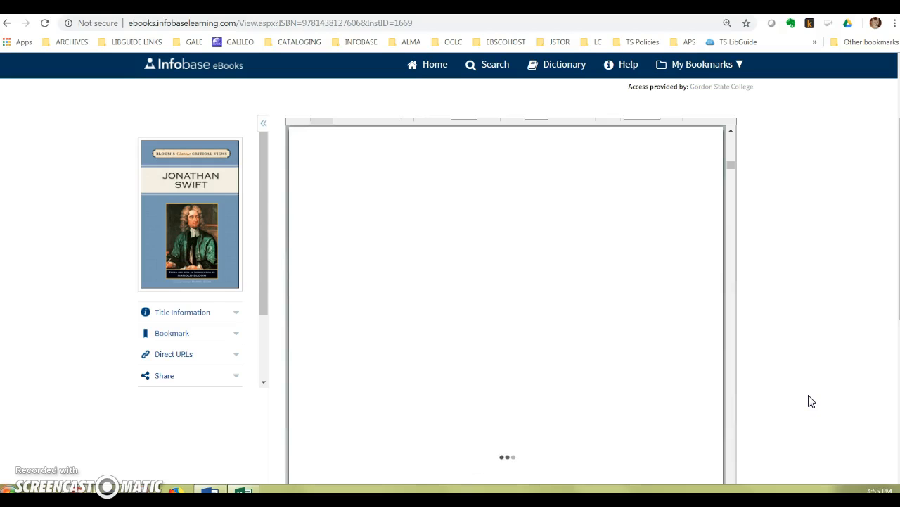
pyautogui.click(807, 396)
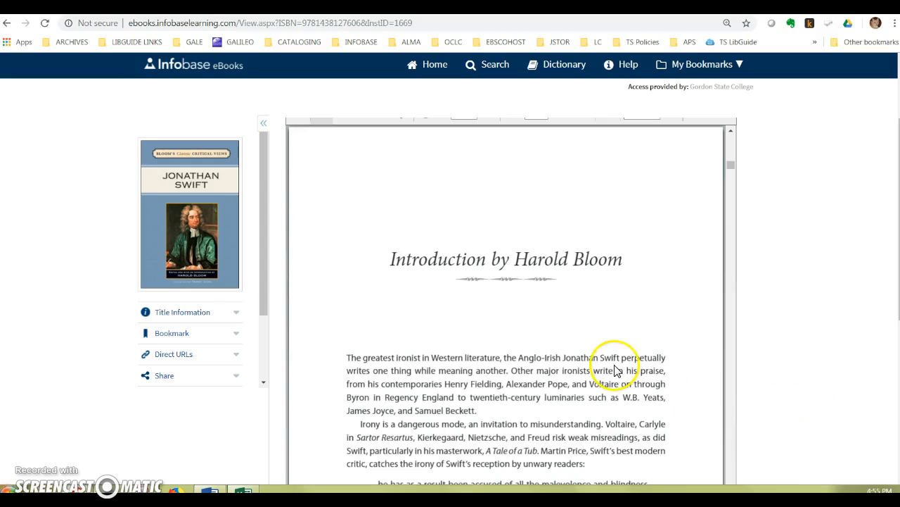
pyautogui.scroll(-4, 617, 370)
pyautogui.scroll(-3, 617, 371)
pyautogui.scroll(8, 617, 371)
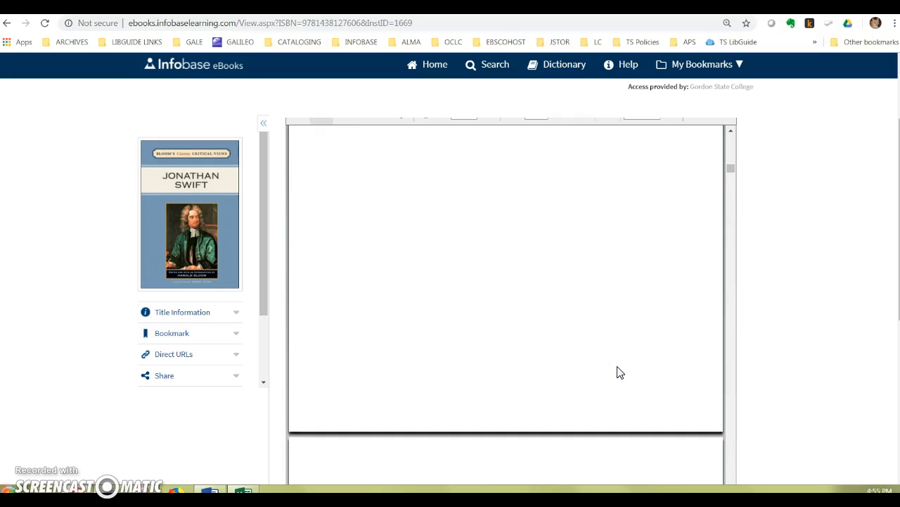
pyautogui.scroll(2, 779, 337)
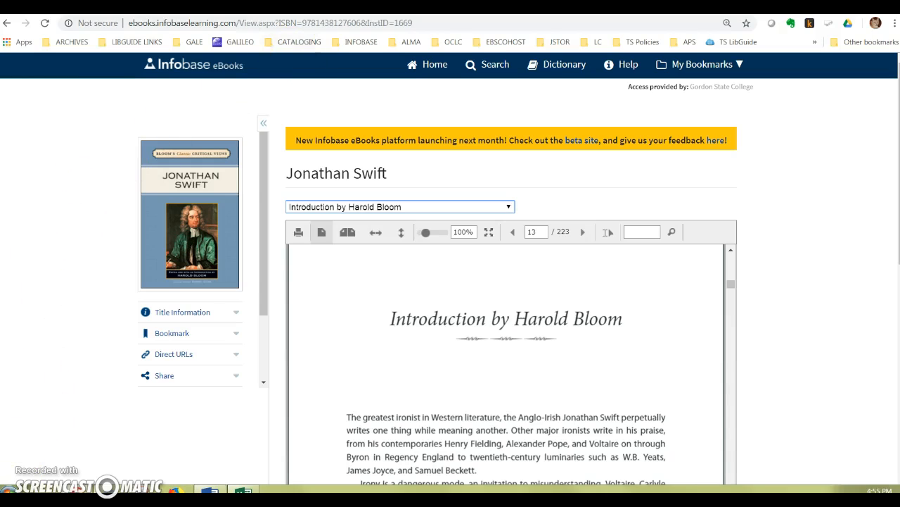
# Step: Go back from the ebook to the Primo catalogue and close the Jonathan Swift record to return to the results
pyautogui.click(96, 7)
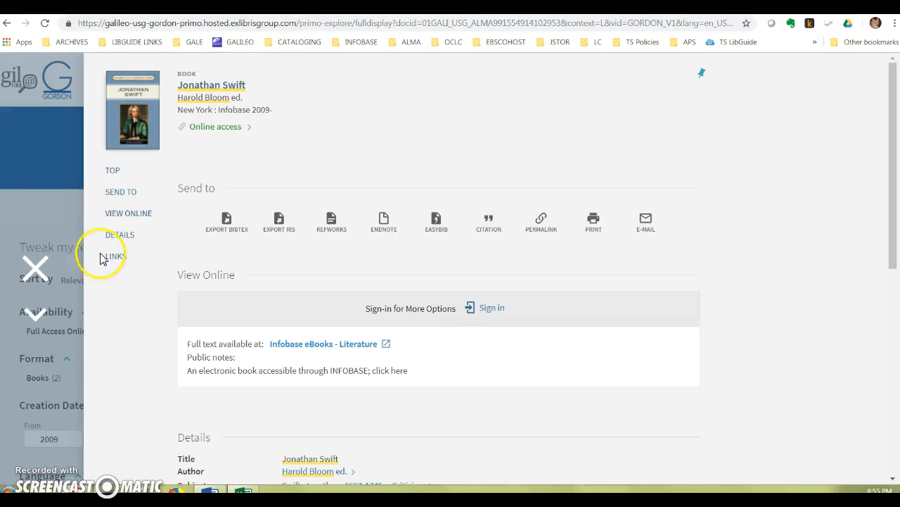
pyautogui.click(39, 268)
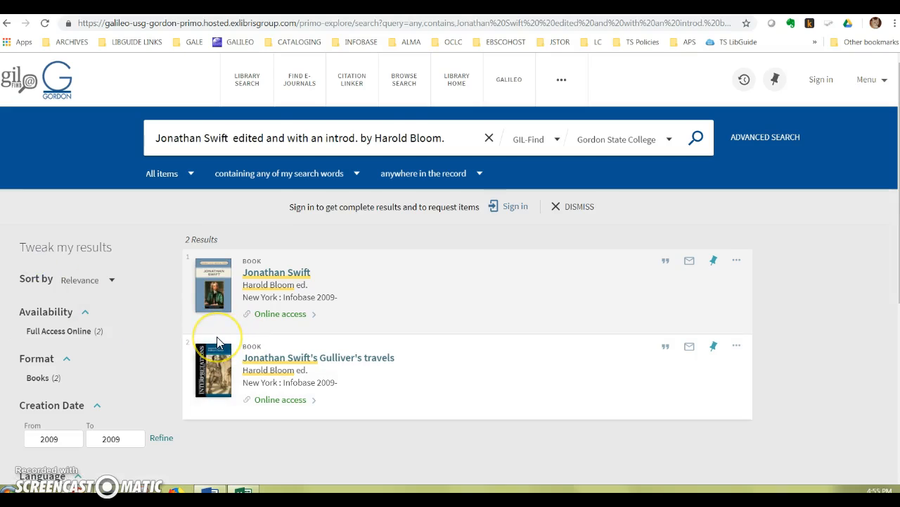